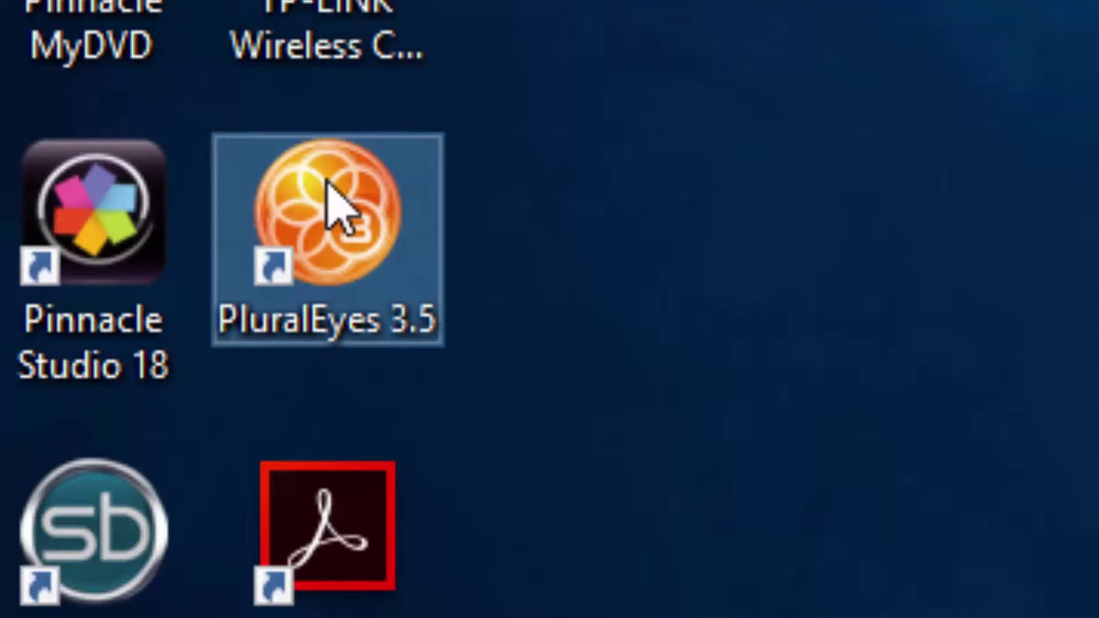
Open PluralEyes 3.5 and add 20150301143716.MP4 and ZOOM0001.WAV from the Video Audio Sync folder in Videos.
{"action": "double_click", "coordinate": [327, 182]}
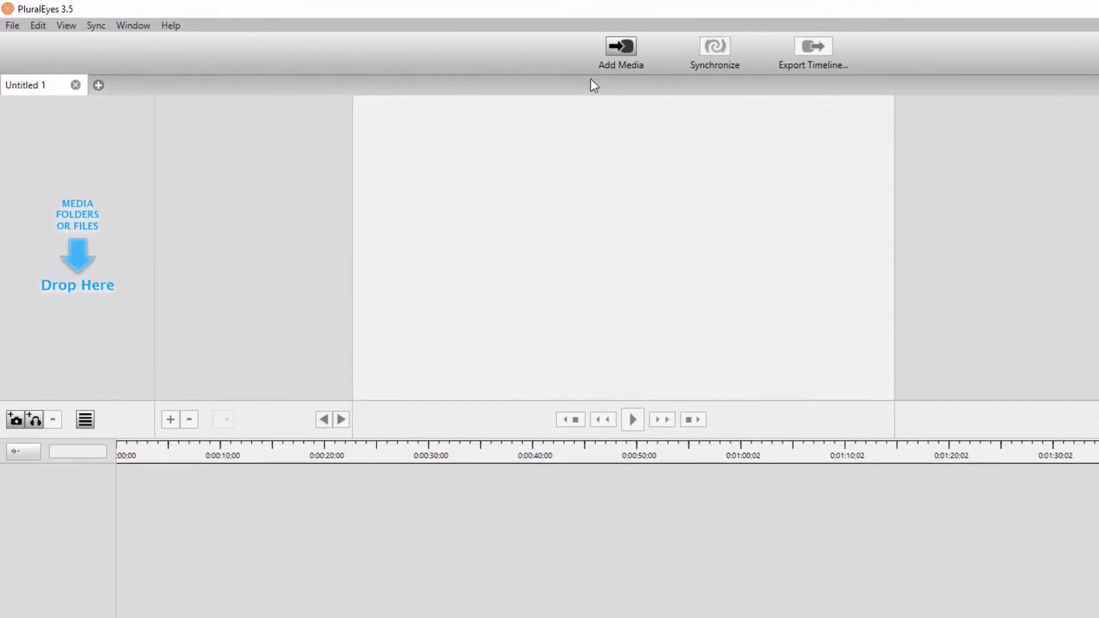
{"action": "left_click", "coordinate": [577, 43]}
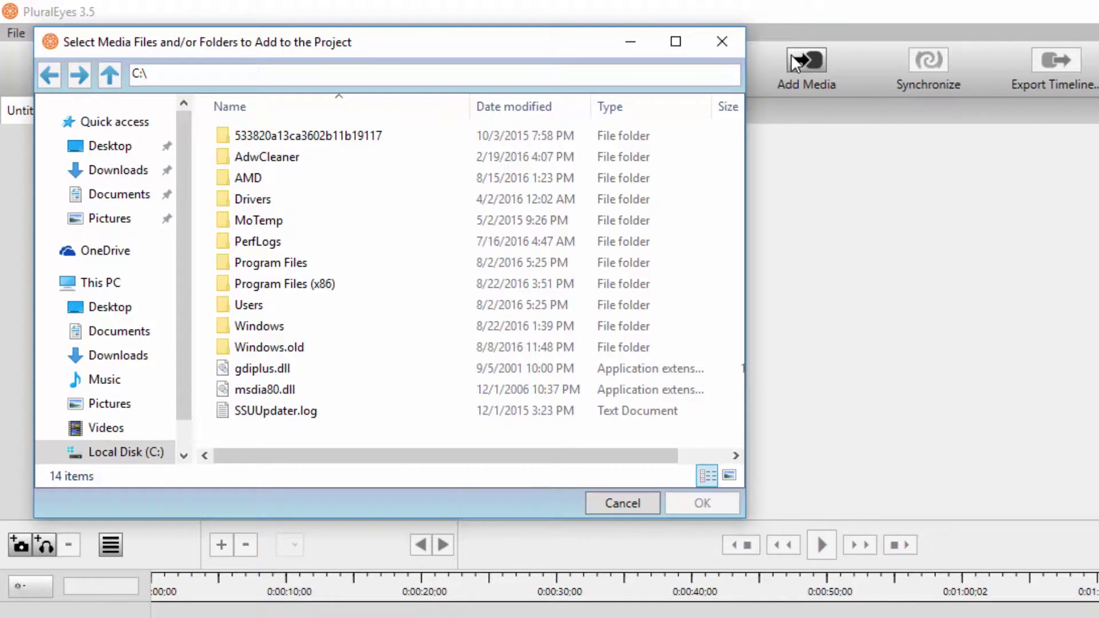
{"action": "left_click", "coordinate": [119, 431]}
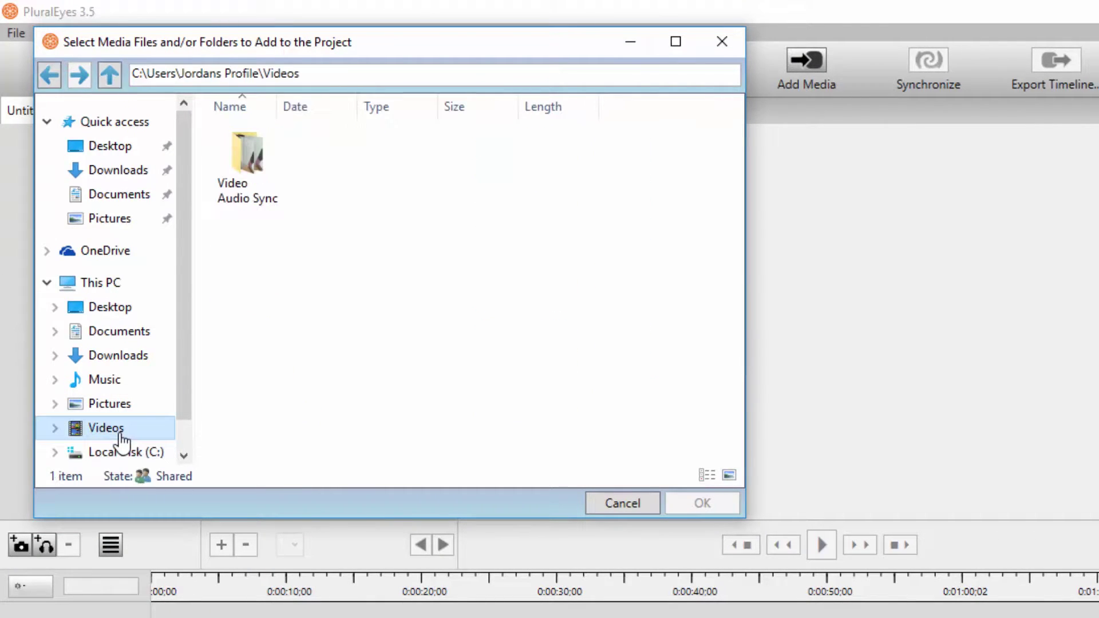
{"action": "double_click", "coordinate": [249, 169]}
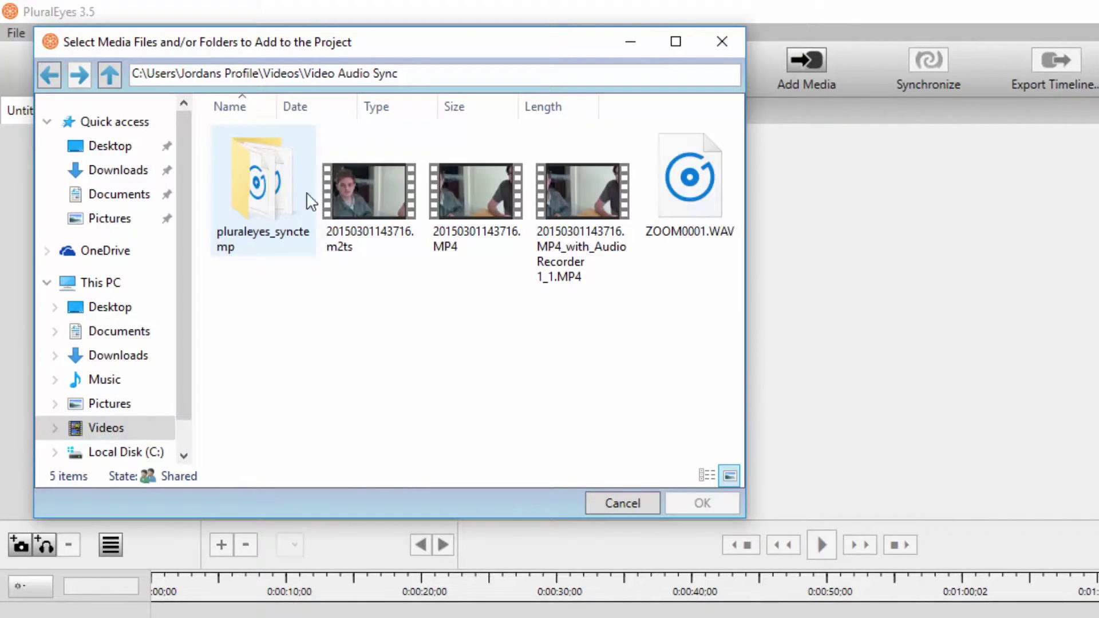
{"action": "left_click", "coordinate": [461, 186]}
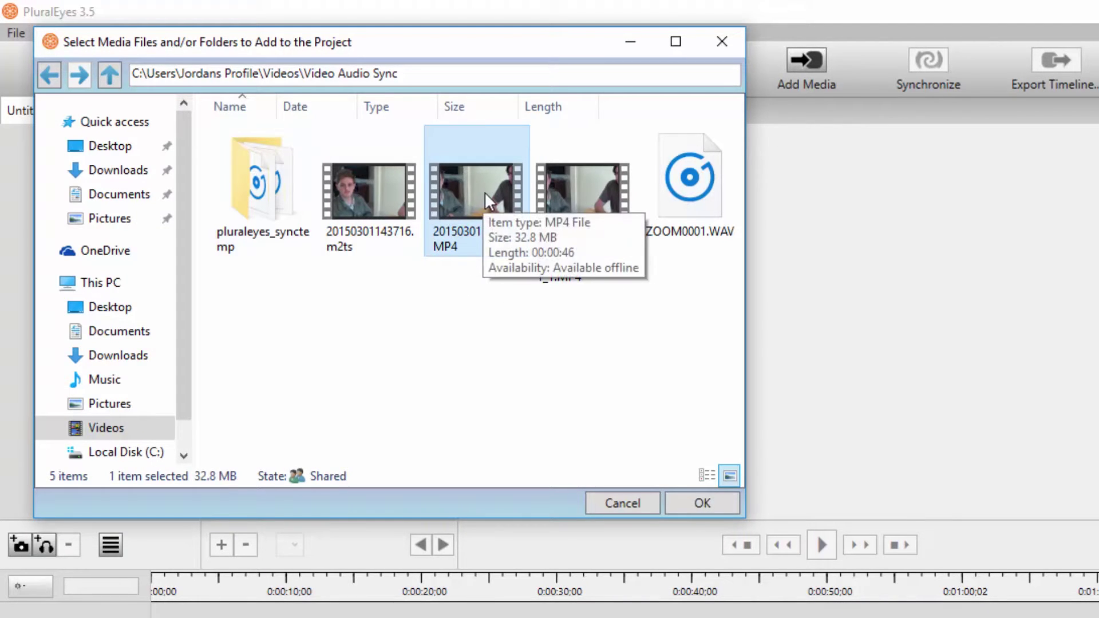
{"action": "left_click", "coordinate": [694, 189], "text": "ctrl"}
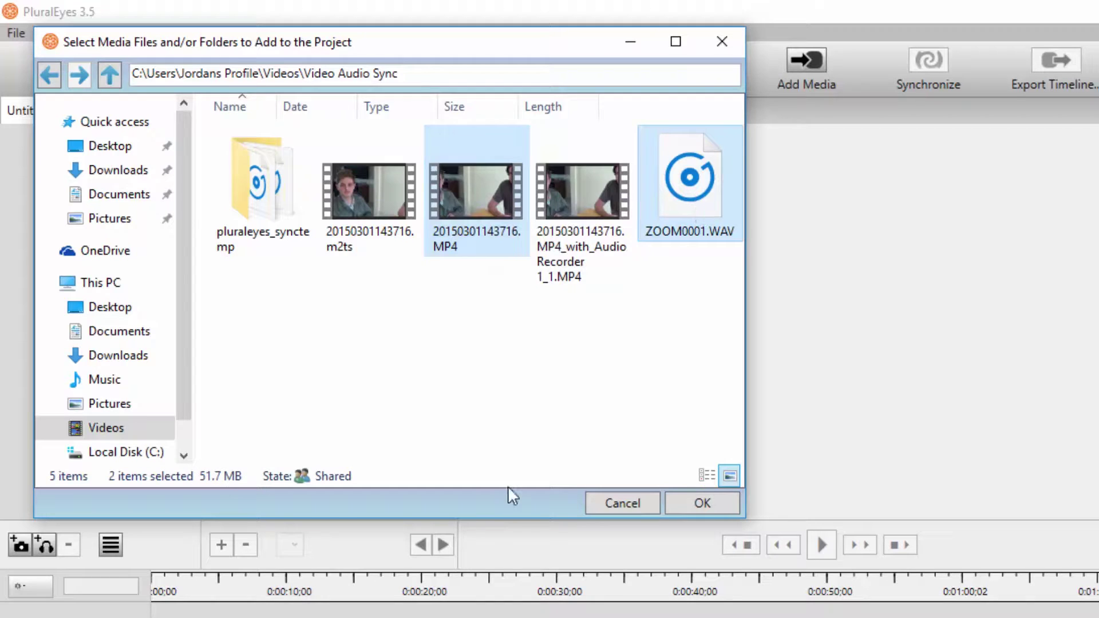
{"action": "left_click", "coordinate": [699, 503]}
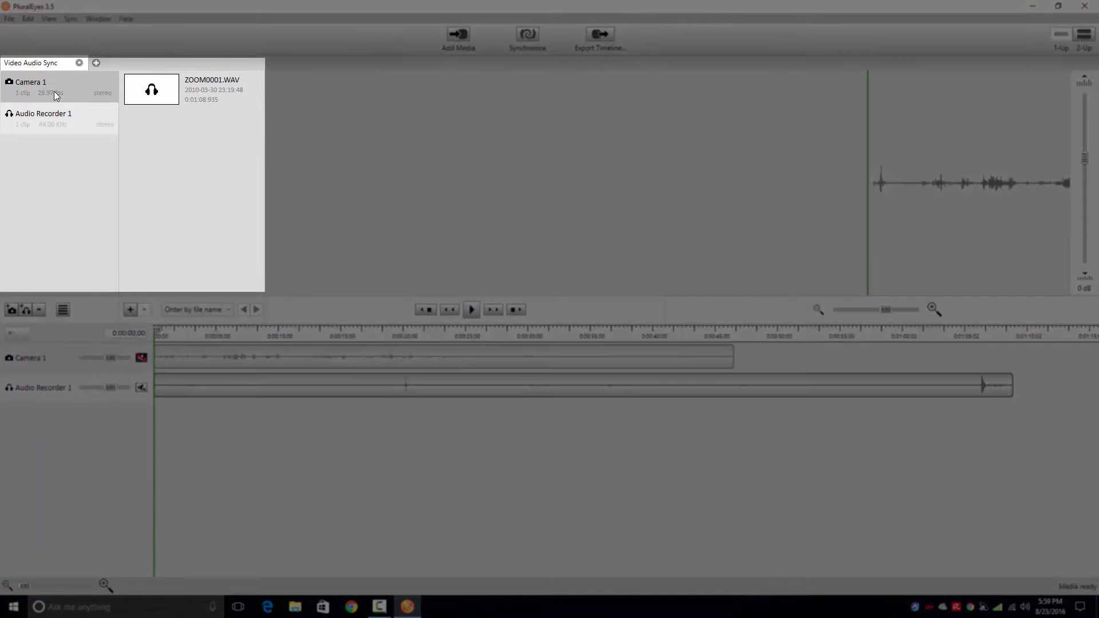
Check the clips under Camera 1 and Audio Recorder 1, and synchronize the video with the external audio.
{"action": "left_click", "coordinate": [55, 92]}
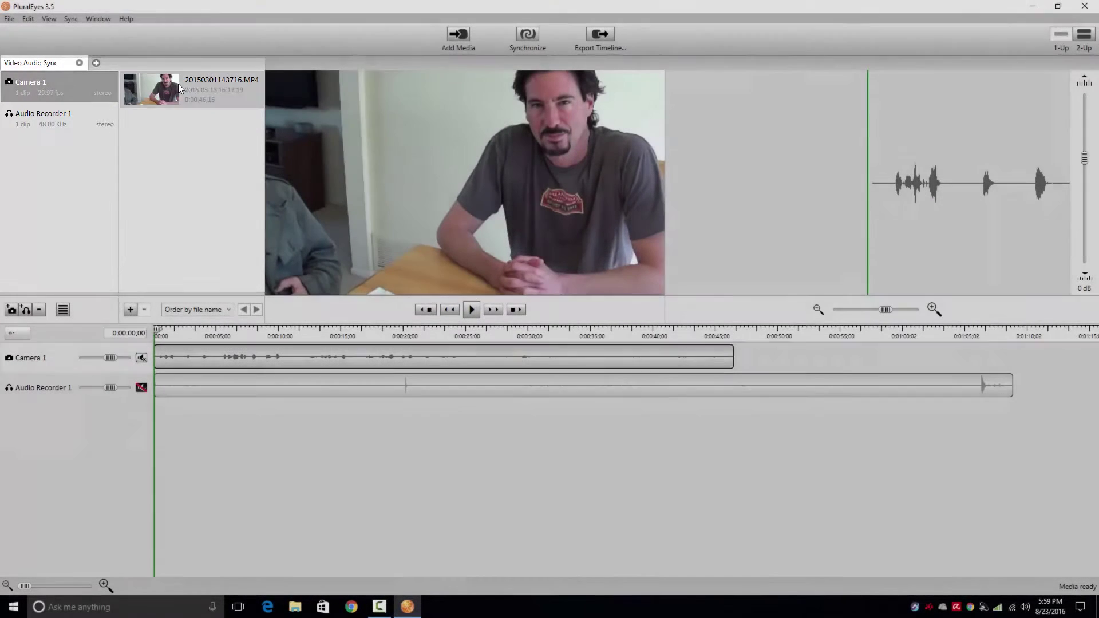
{"action": "left_click", "coordinate": [155, 83]}
{"action": "left_click", "coordinate": [103, 111]}
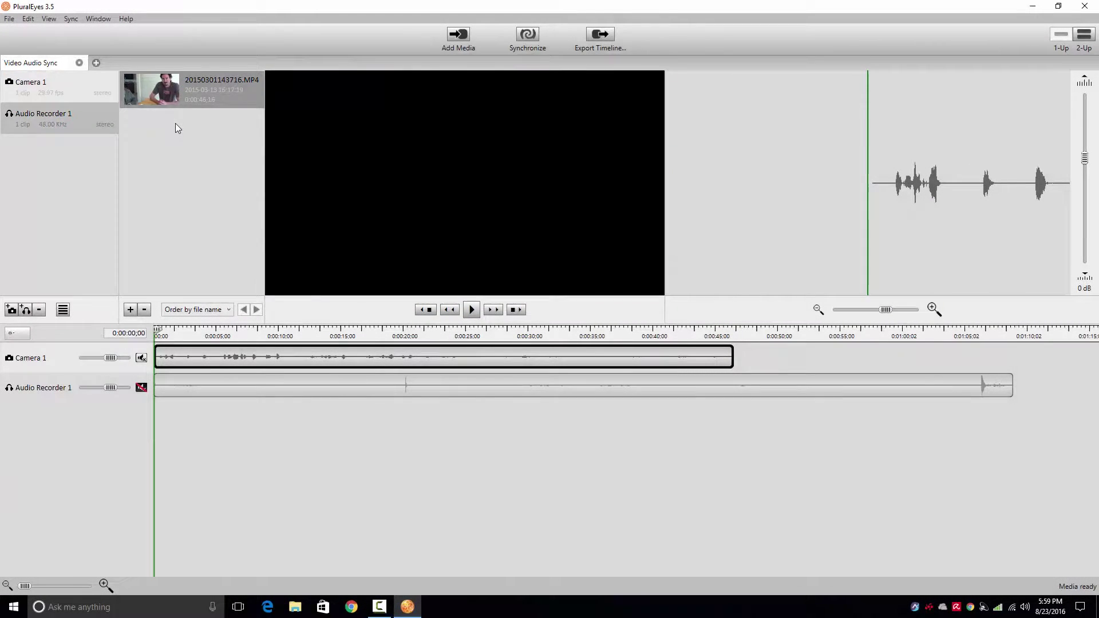
{"action": "left_click", "coordinate": [175, 101]}
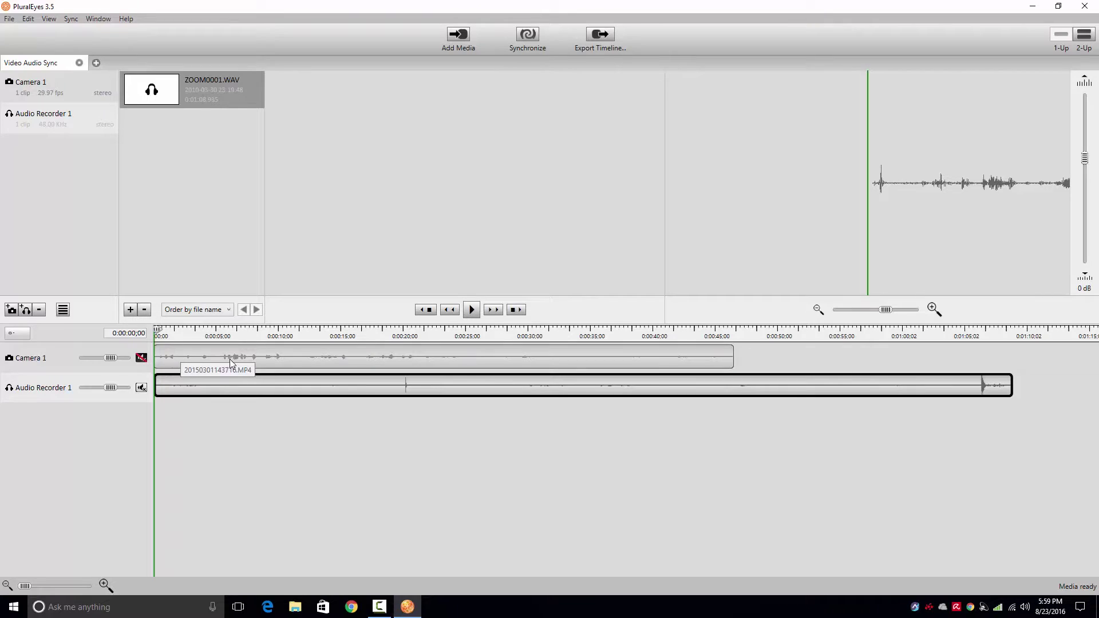
{"action": "left_click", "coordinate": [529, 36]}
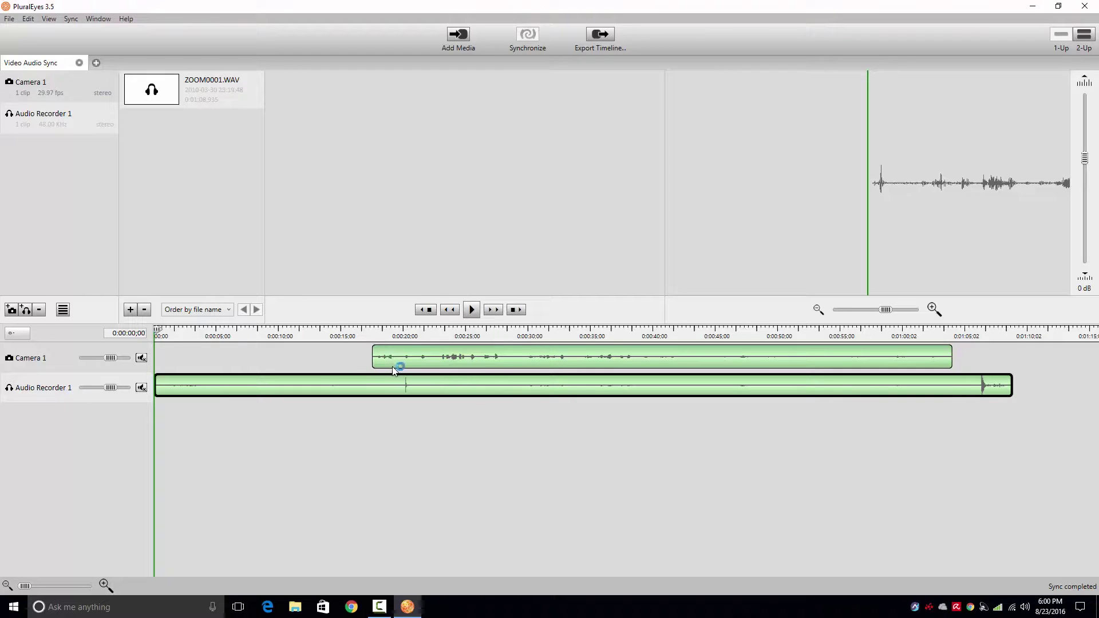
Review the export formats offered for the synchronized timeline and cancel the export.
{"action": "left_click", "coordinate": [600, 36]}
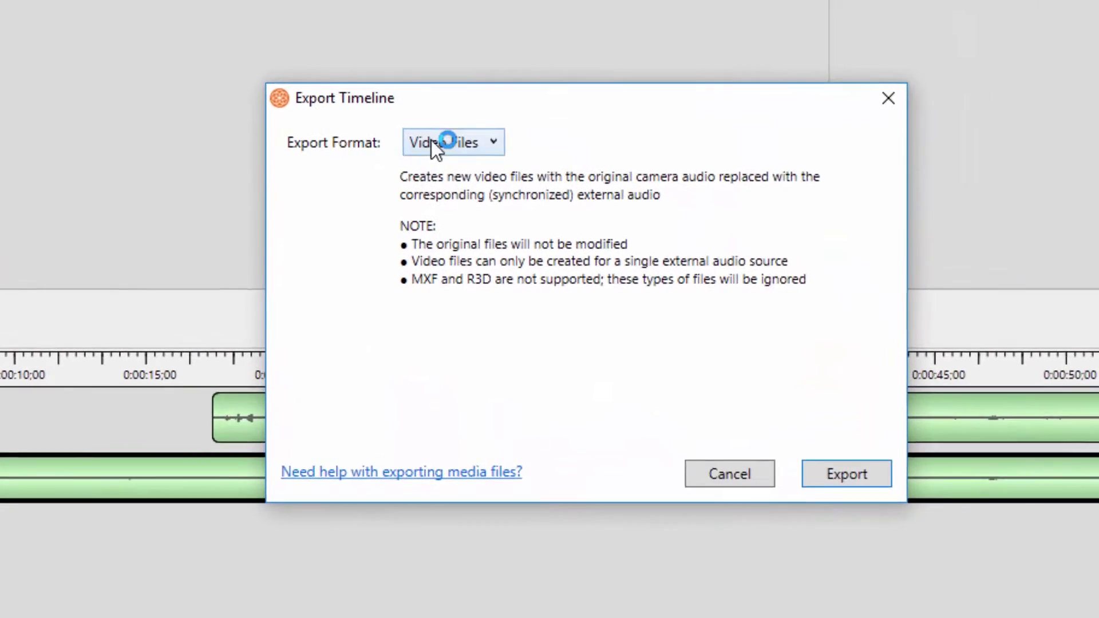
{"action": "left_click", "coordinate": [432, 141]}
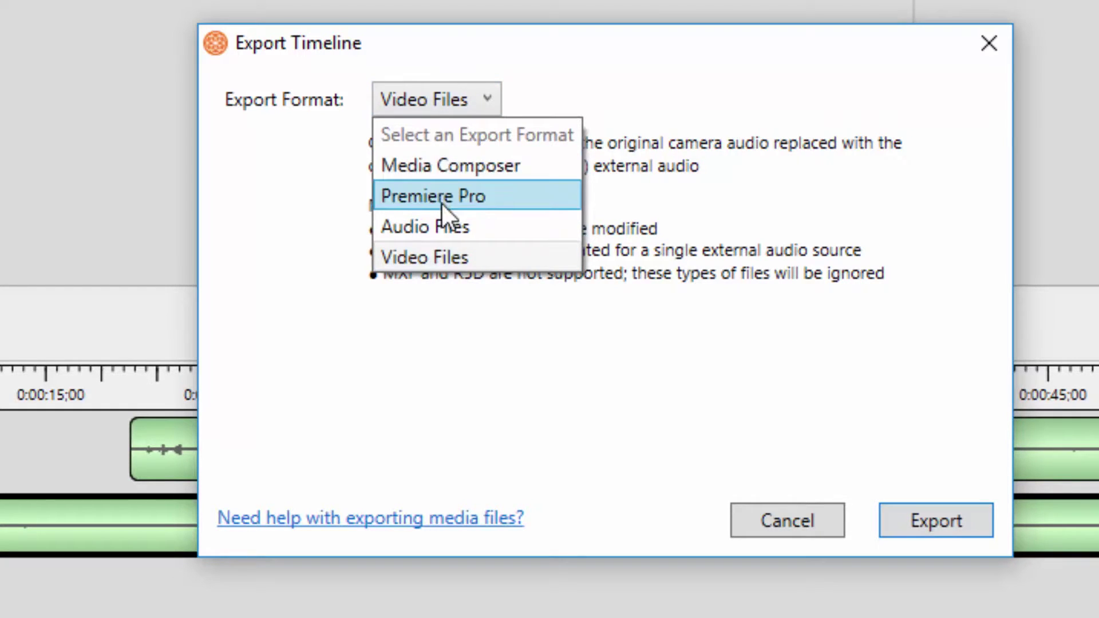
{"action": "left_click", "coordinate": [632, 397]}
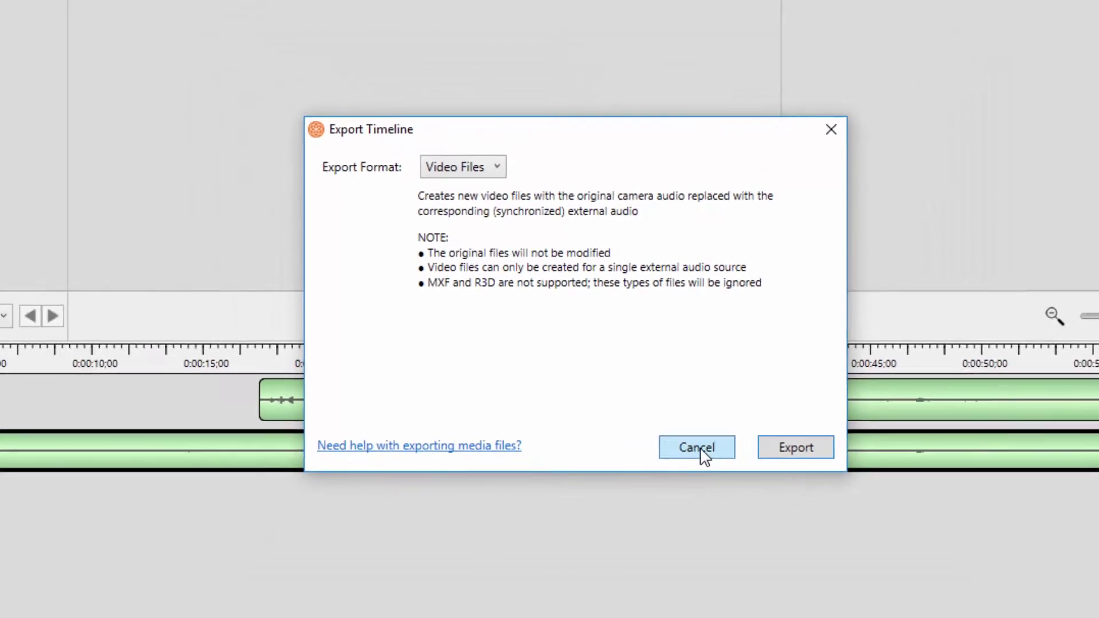
{"action": "left_click", "coordinate": [701, 451]}
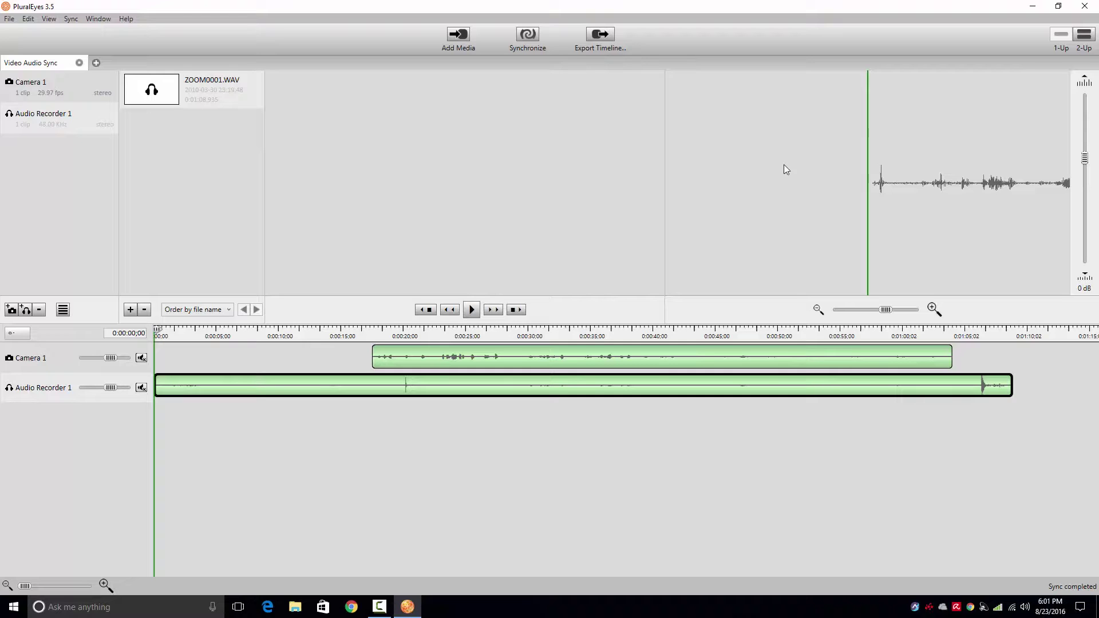
Close the Video Audio Sync project and exit PluralEyes.
{"action": "left_click", "coordinate": [9, 18]}
{"action": "left_click", "coordinate": [60, 176]}
{"action": "left_click", "coordinate": [556, 337]}
{"action": "left_click", "coordinate": [1086, 5]}
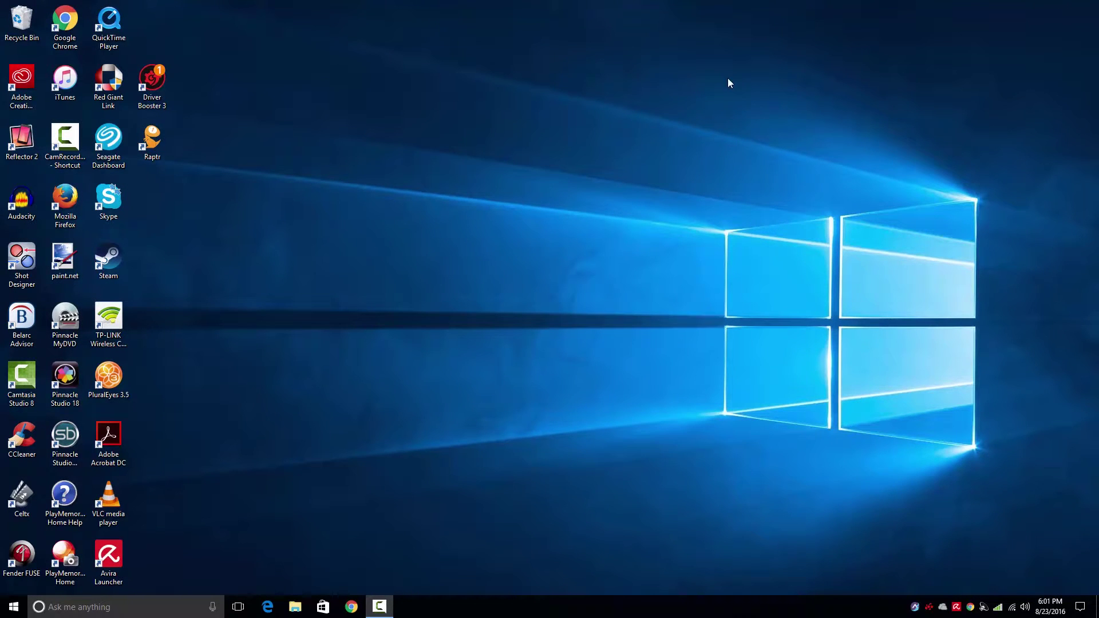
Open Adobe Premiere Pro CC 2015.3 and create a new project named Sync in the Videos folder.
{"action": "key", "text": "super"}
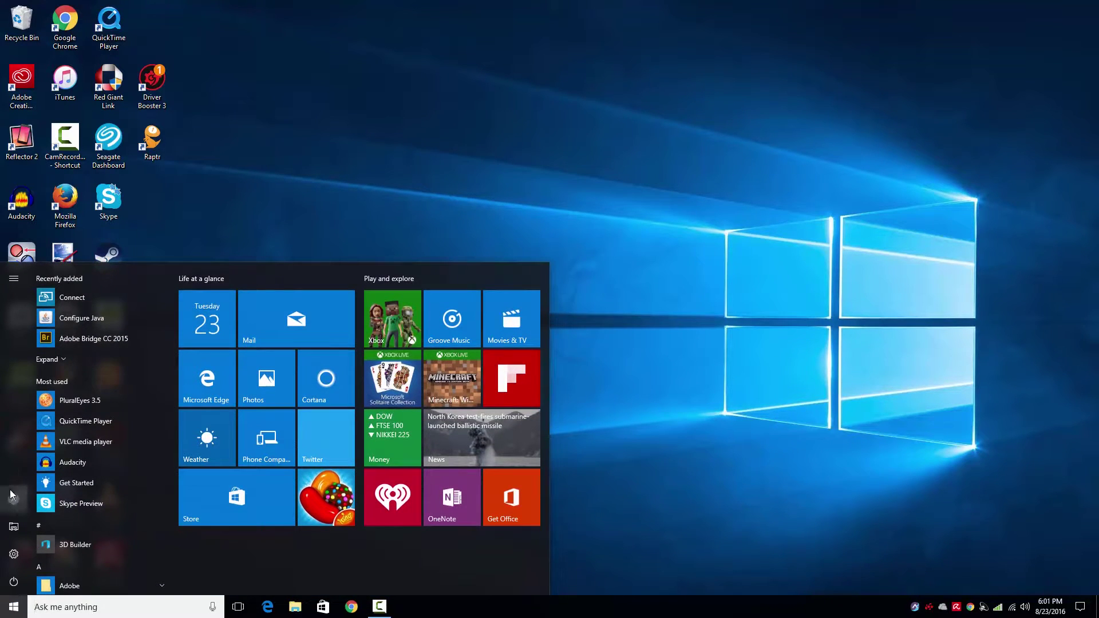
{"action": "scroll", "coordinate": [95, 415], "scroll_direction": "down", "scroll_amount": 10}
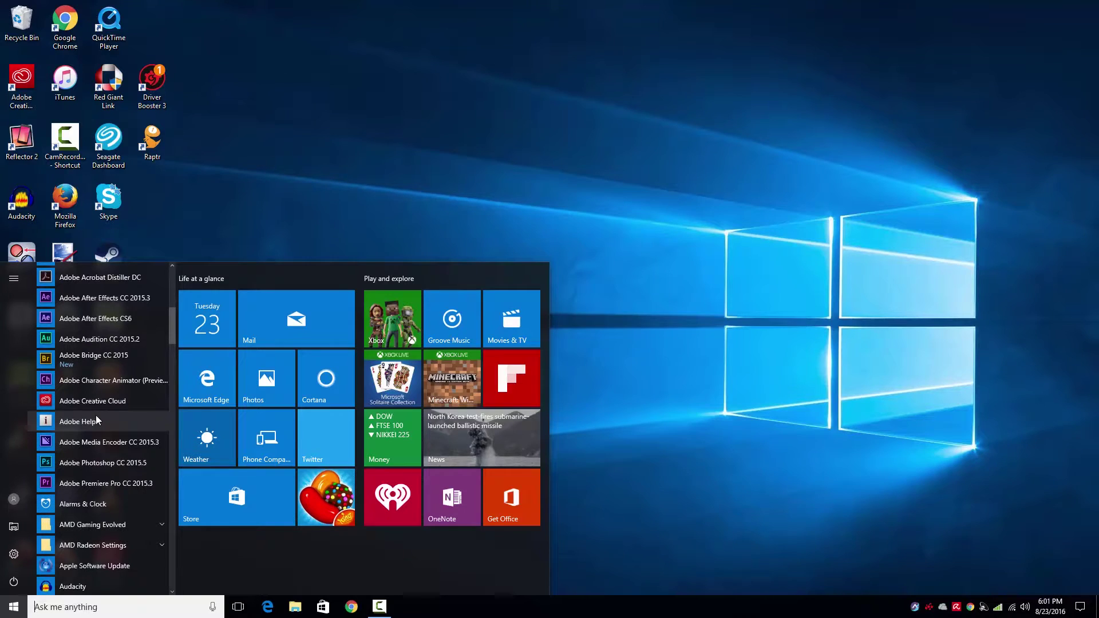
{"action": "left_click", "coordinate": [98, 486]}
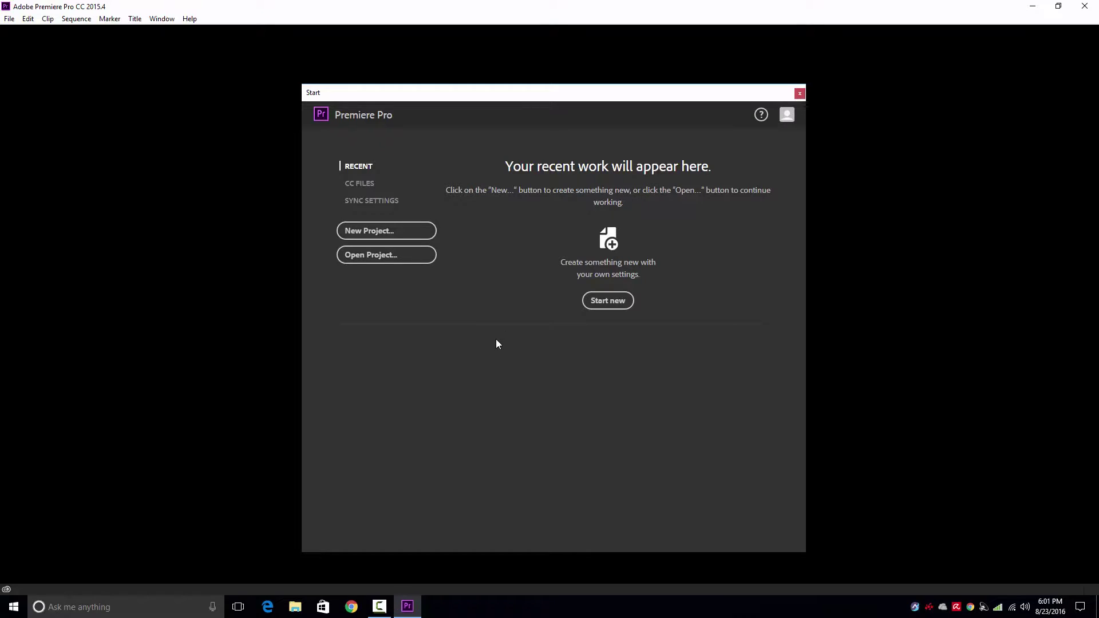
{"action": "left_click", "coordinate": [366, 232]}
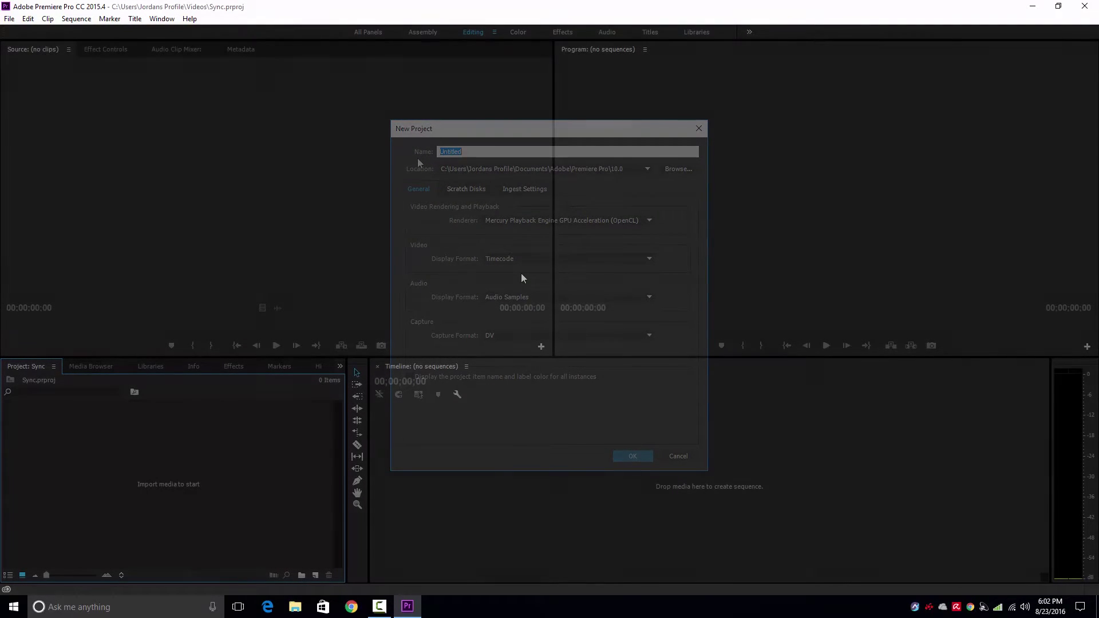
Import 20150301143716.MP4 and ZOOM0001.WAV from the Video Audio Sync folder into the project.
{"action": "left_click", "coordinate": [11, 19]}
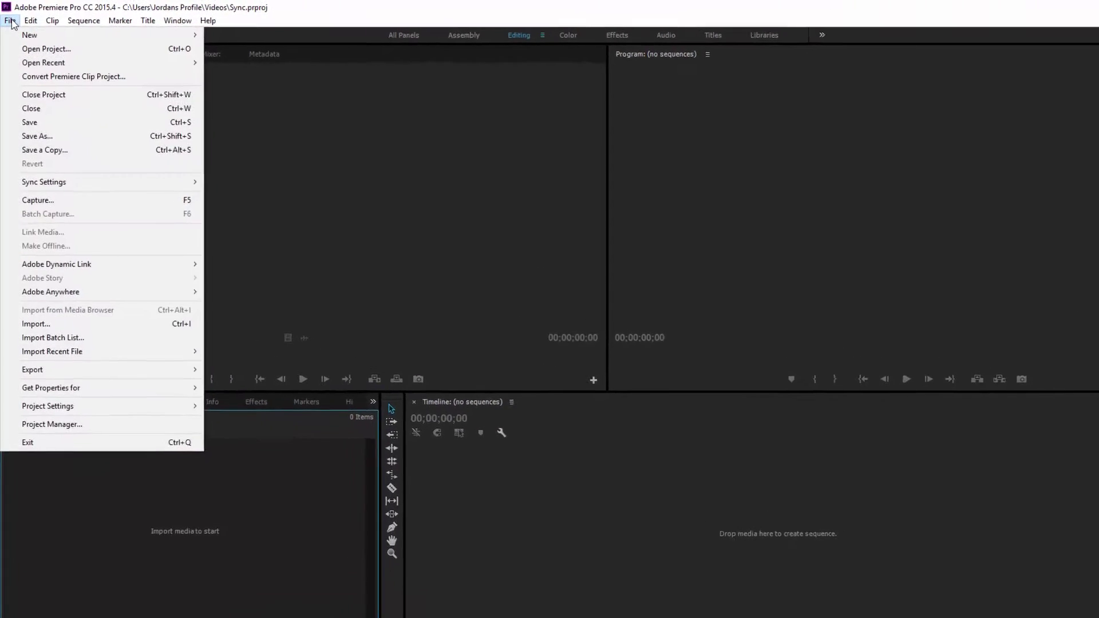
{"action": "left_click", "coordinate": [65, 432]}
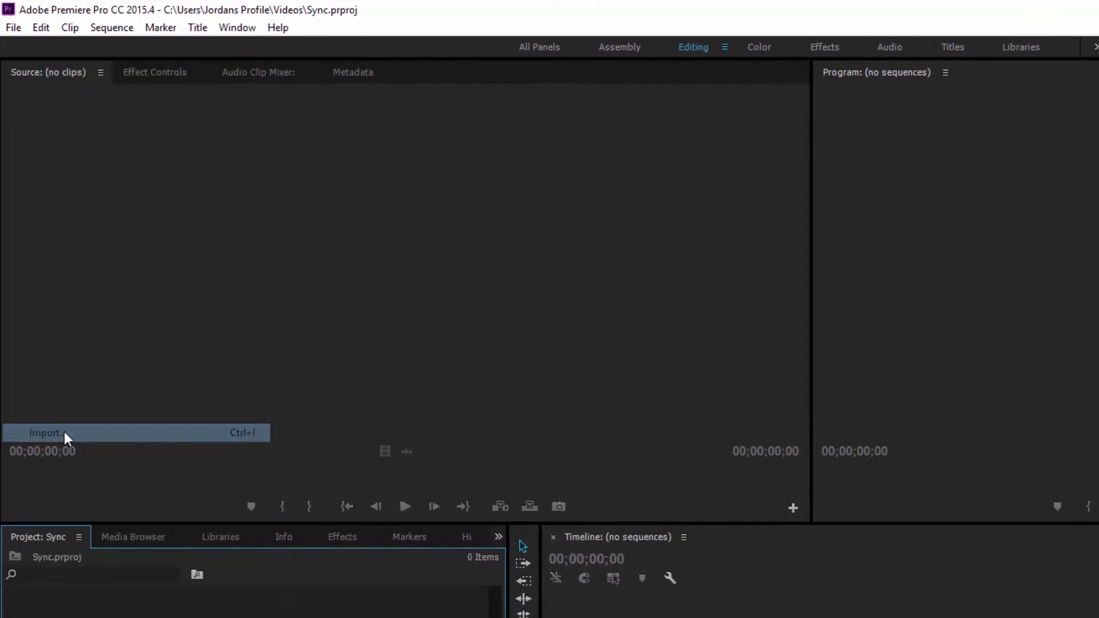
{"action": "left_click", "coordinate": [261, 163]}
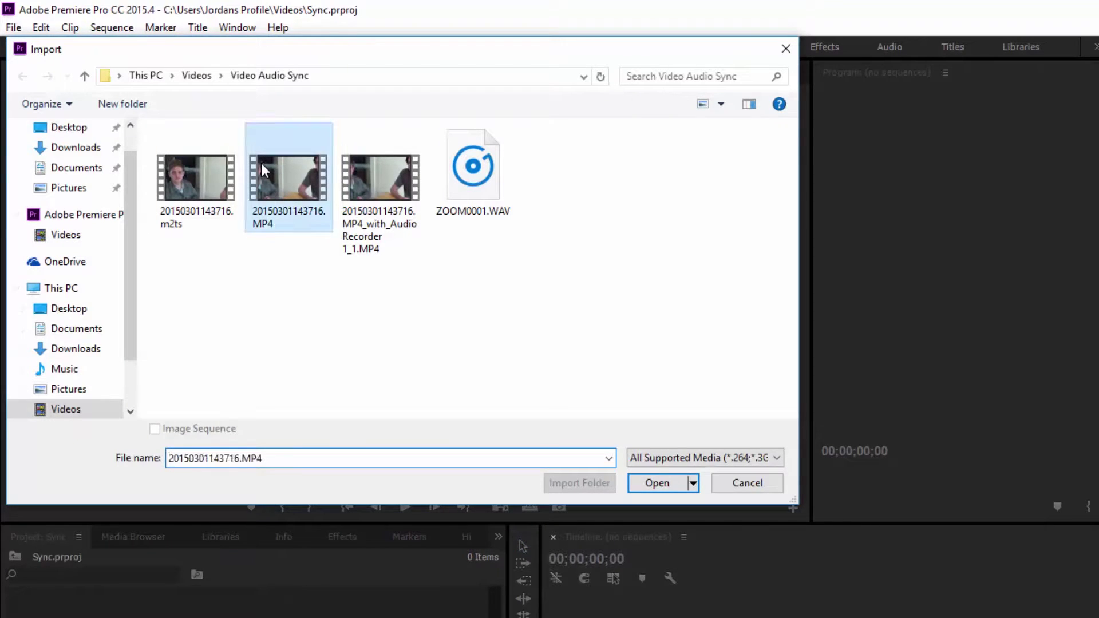
{"action": "left_click", "coordinate": [473, 177], "text": "ctrl"}
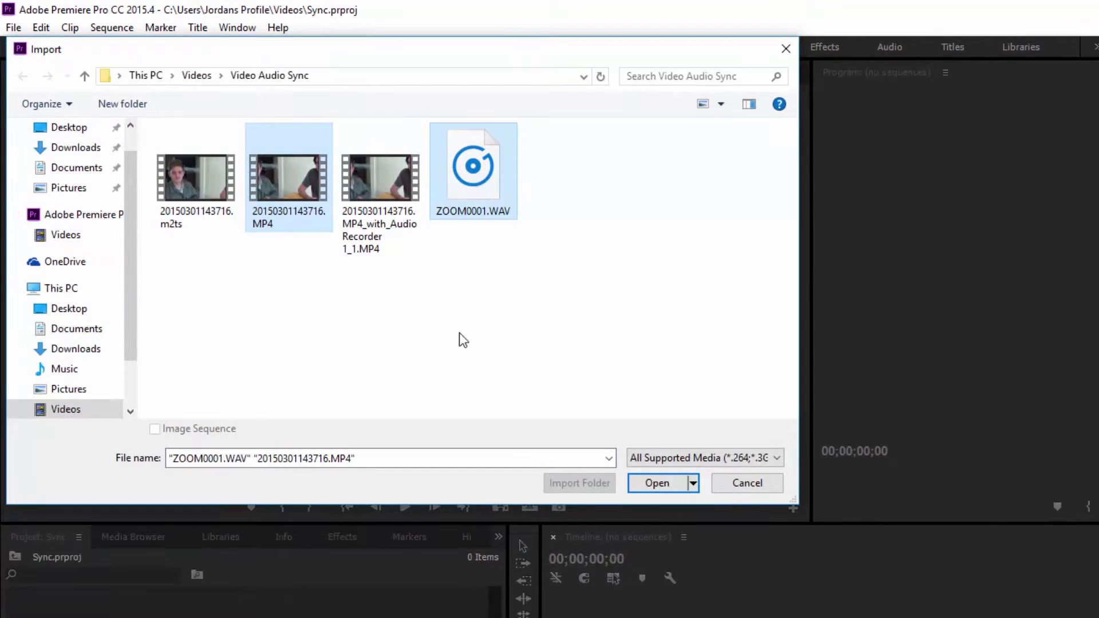
{"action": "left_click", "coordinate": [664, 483]}
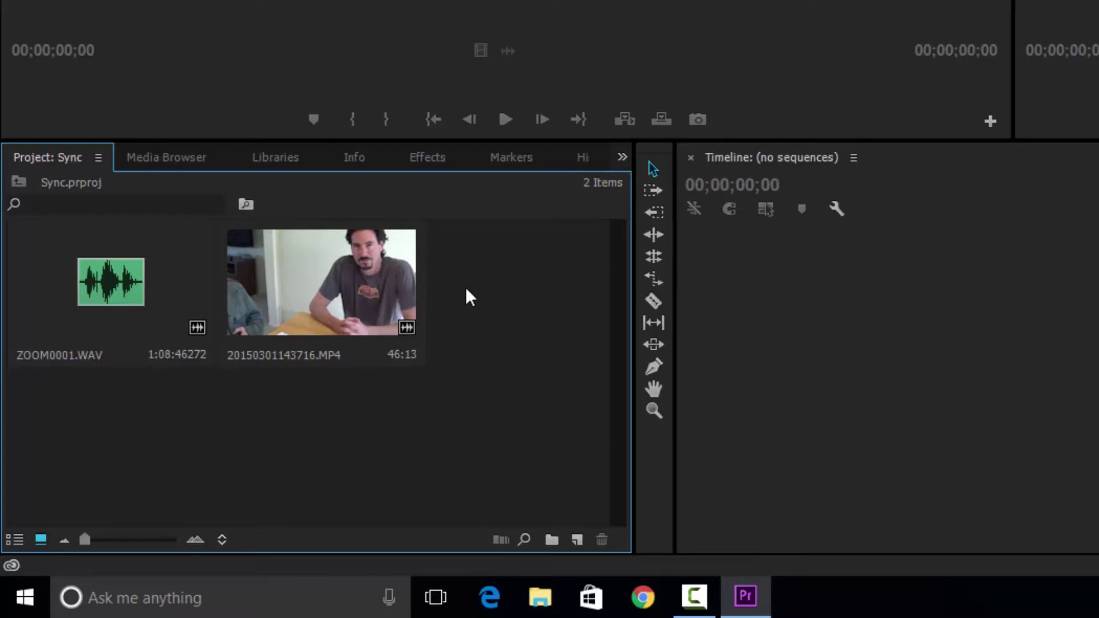
Merge the two imported clips using Audio as the synchronize point, Mix Down as the track channel, and the AV clip's audio removed.
{"action": "left_click_drag", "start_coordinate": [522, 309], "coordinate": [46, 304]}
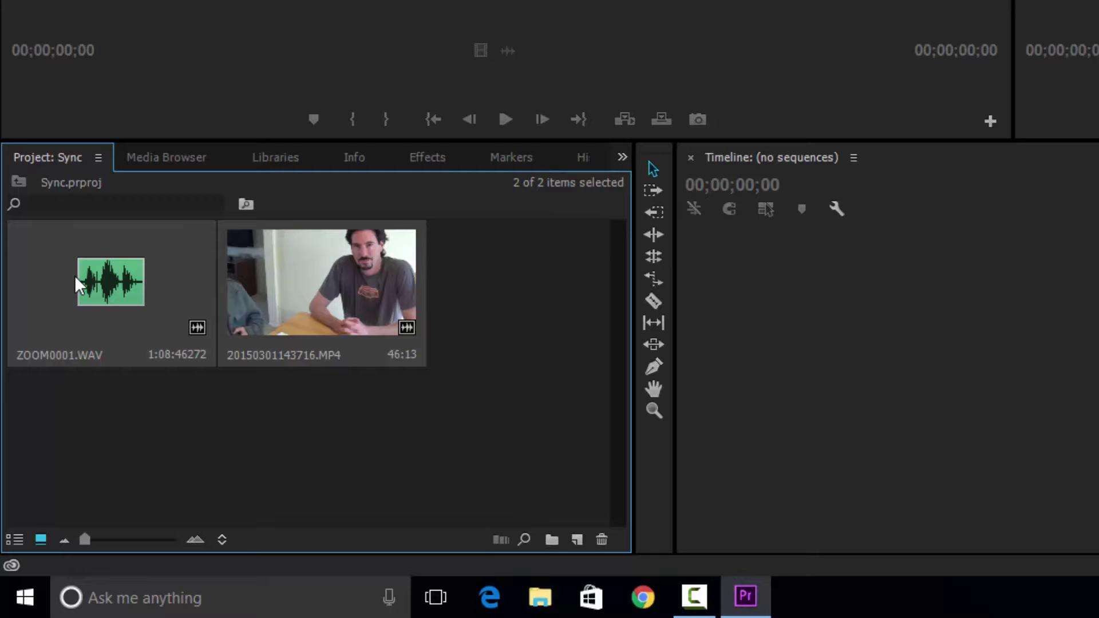
{"action": "right_click", "coordinate": [162, 272]}
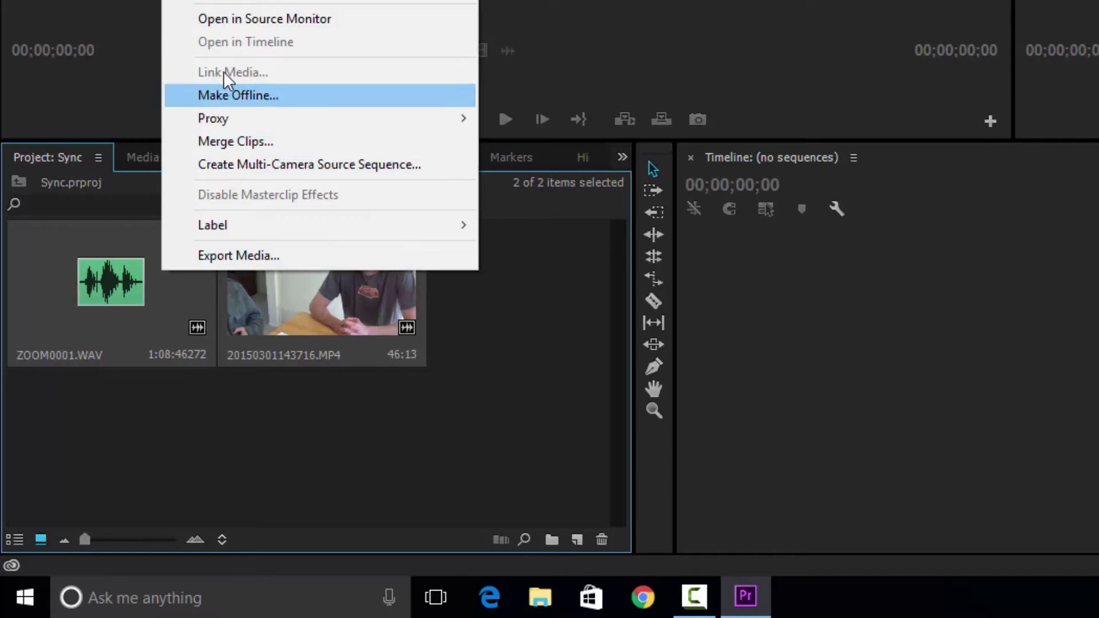
{"action": "left_click", "coordinate": [231, 140]}
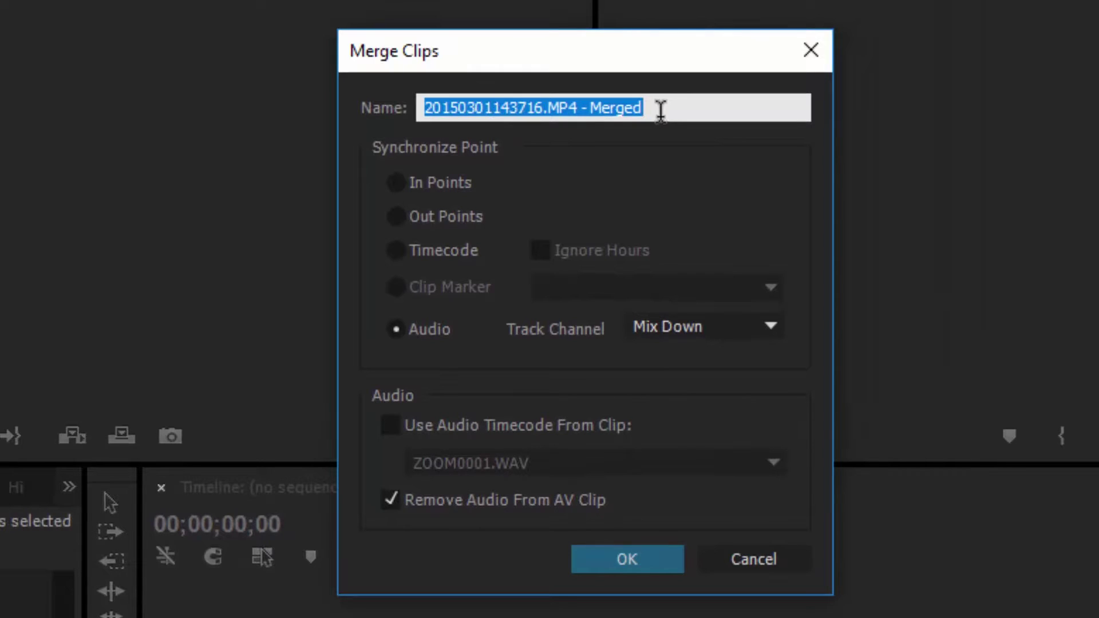
{"action": "left_click", "coordinate": [401, 329]}
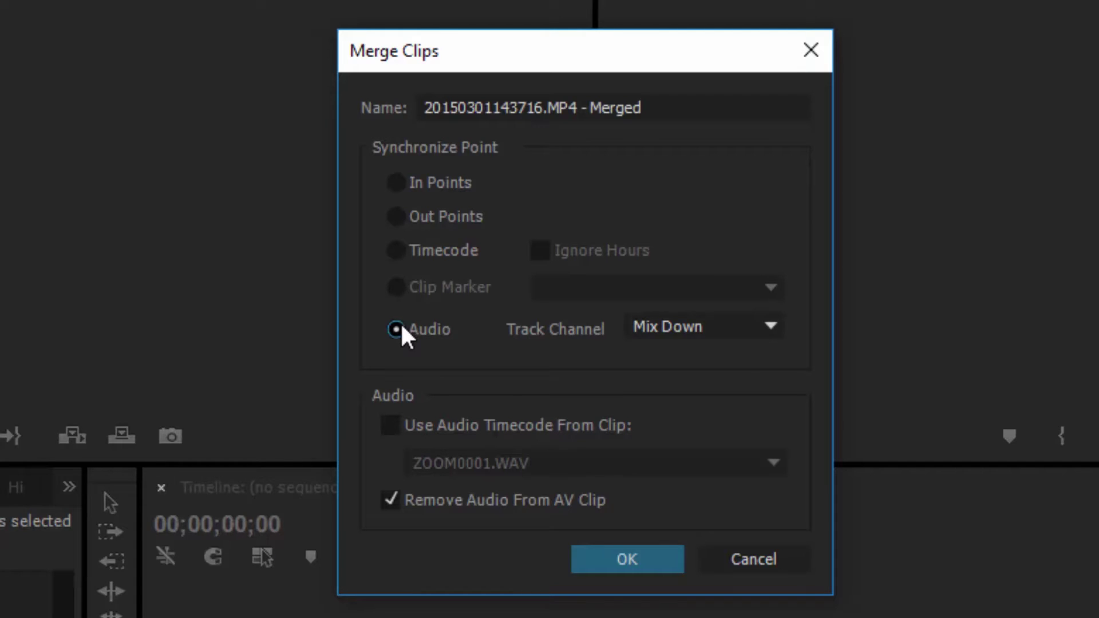
{"action": "left_click", "coordinate": [646, 329]}
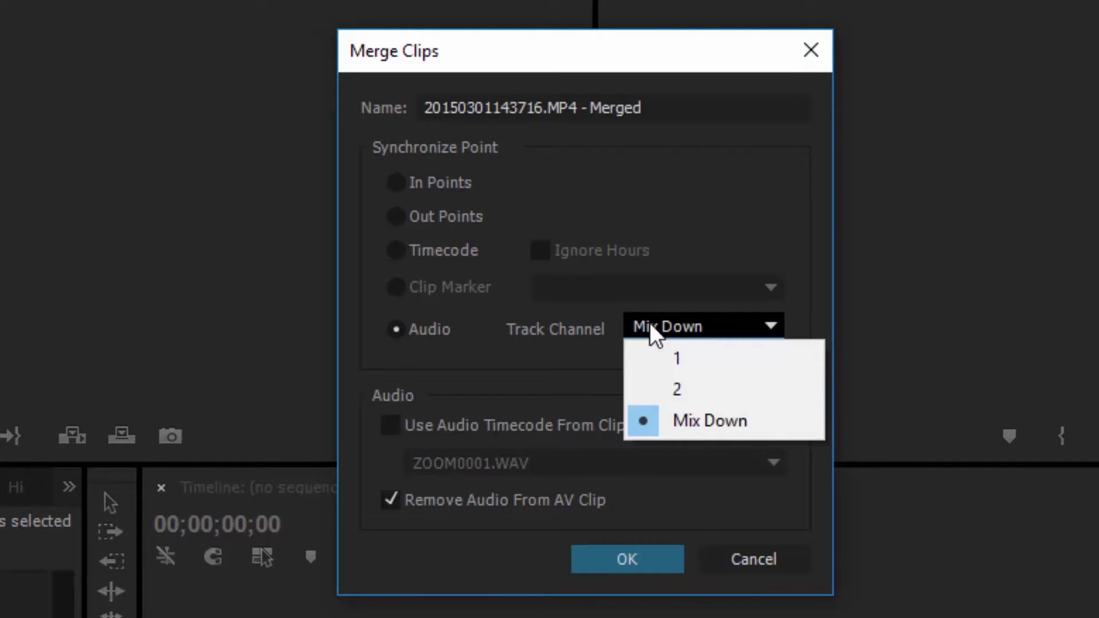
{"action": "left_click", "coordinate": [695, 434]}
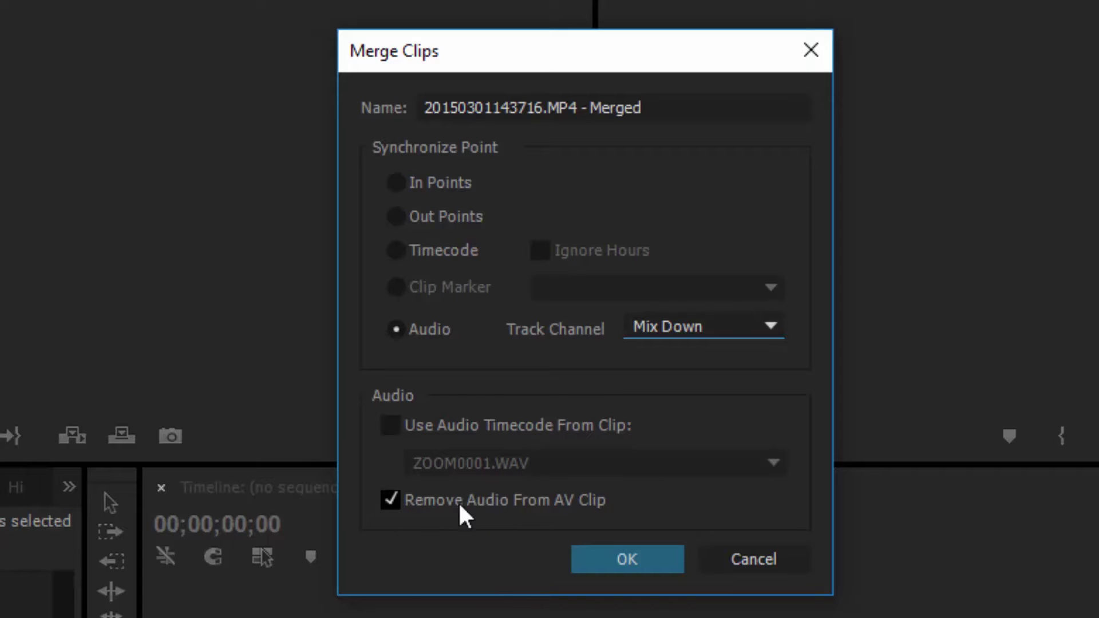
{"action": "left_click", "coordinate": [639, 559]}
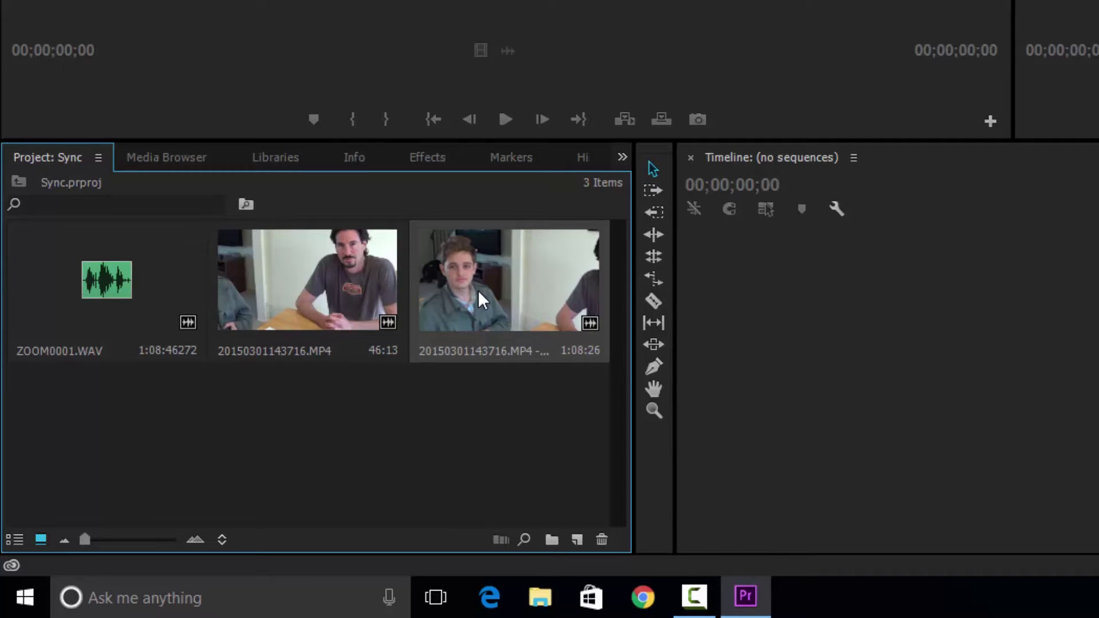
Create a sequence from the merged clip and unlink its video from the audio.
{"action": "left_click_drag", "start_coordinate": [478, 290], "coordinate": [1080, 304]}
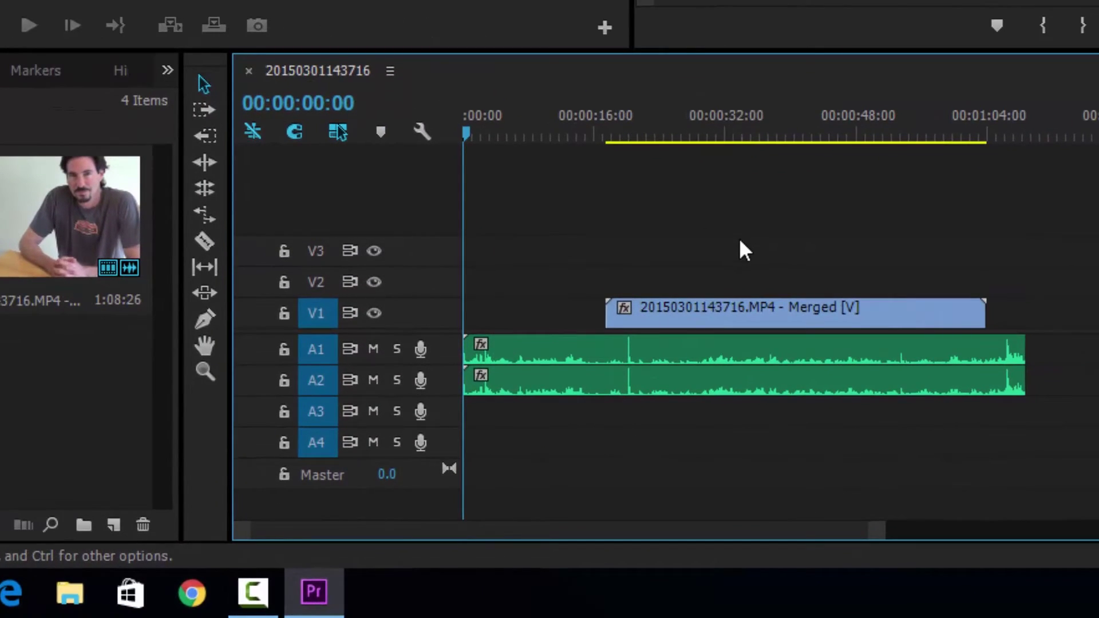
{"action": "left_click", "coordinate": [726, 314]}
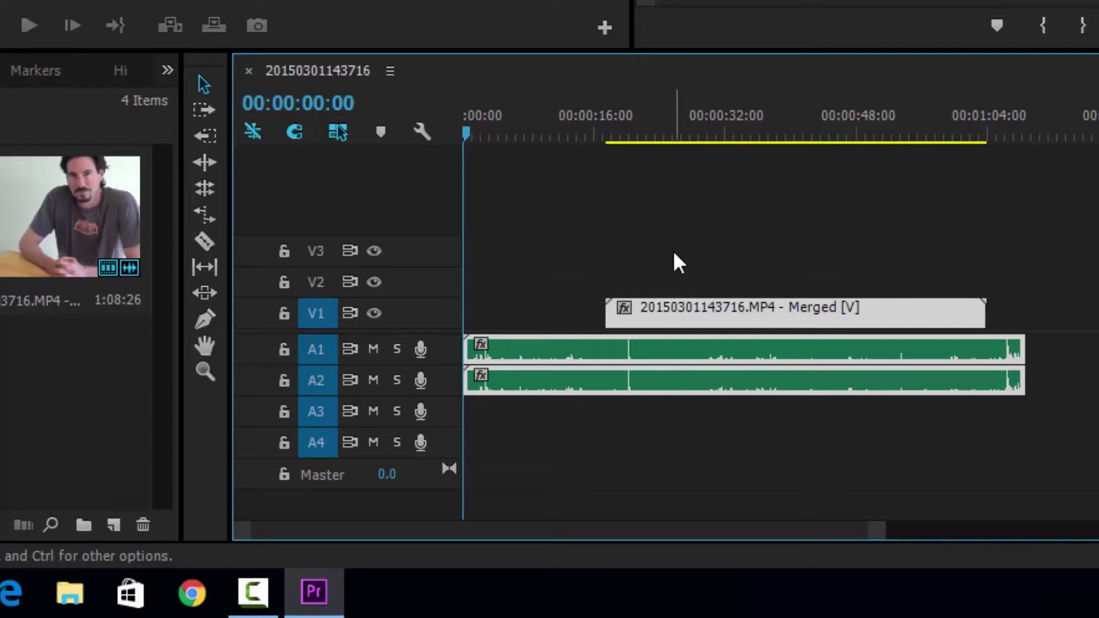
{"action": "right_click", "coordinate": [710, 326]}
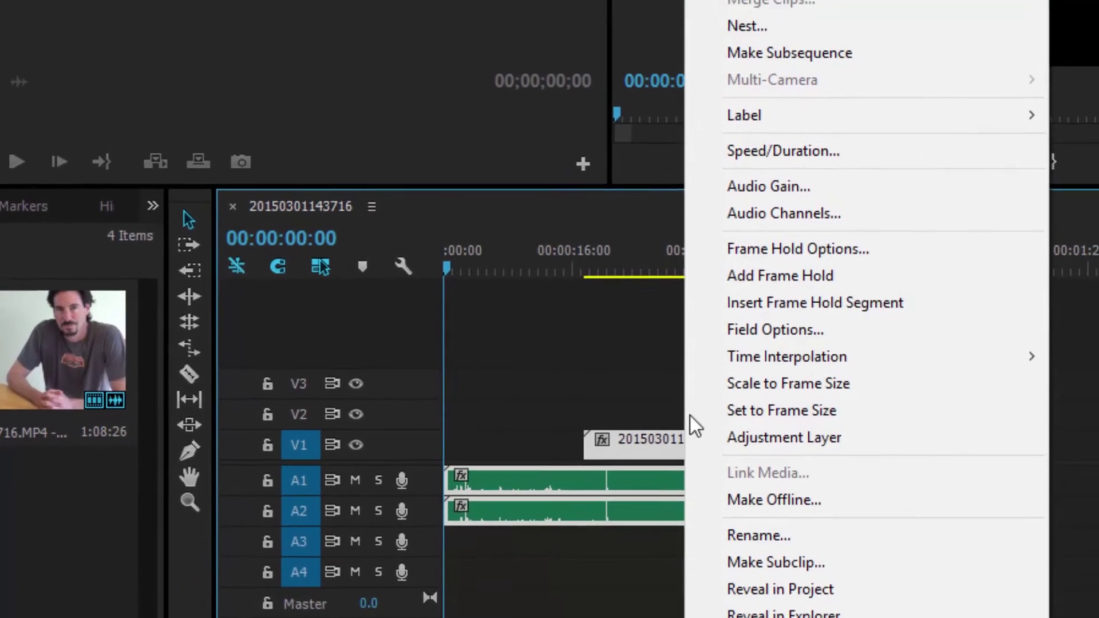
{"action": "left_click", "coordinate": [684, 153]}
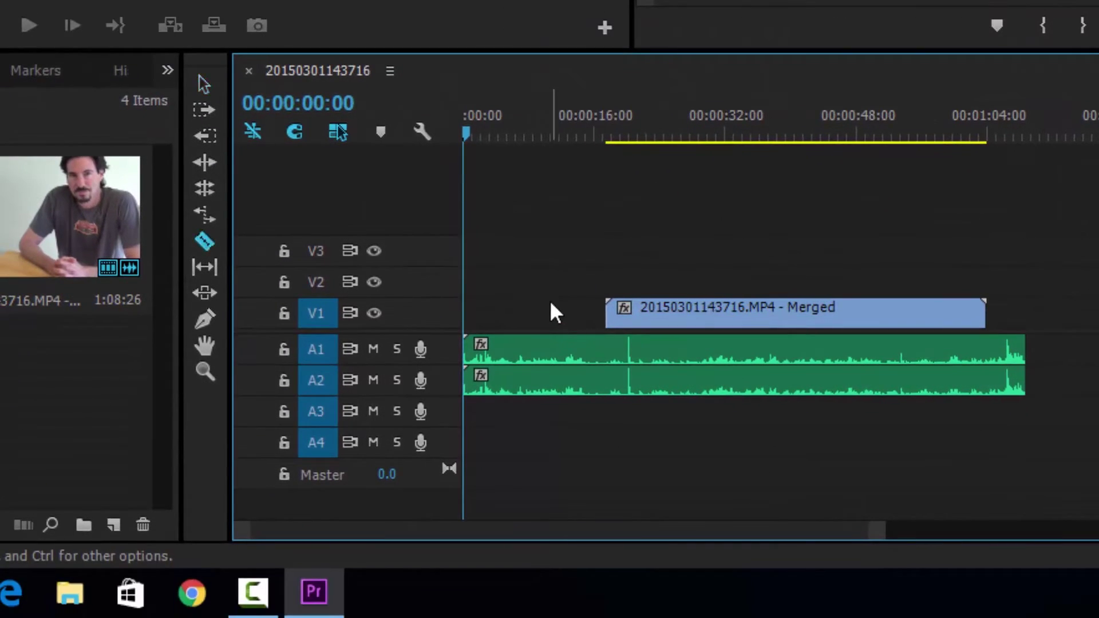
Cut the audio on tracks A1 and A2 where the merged video clip starts and ends.
{"action": "left_click", "coordinate": [605, 378]}
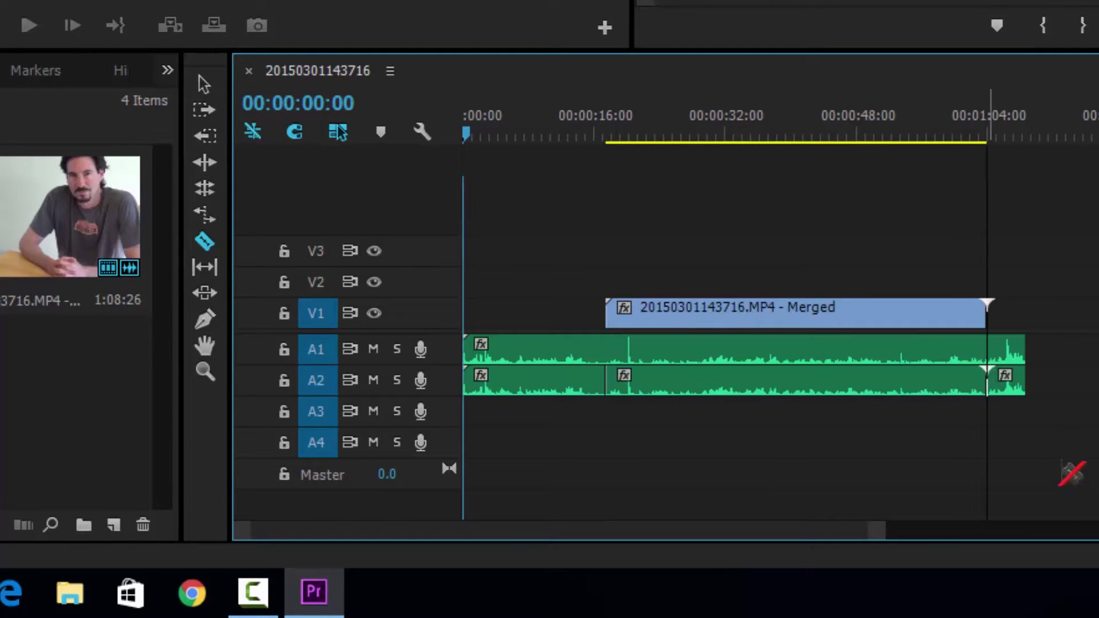
{"action": "left_click", "coordinate": [989, 369]}
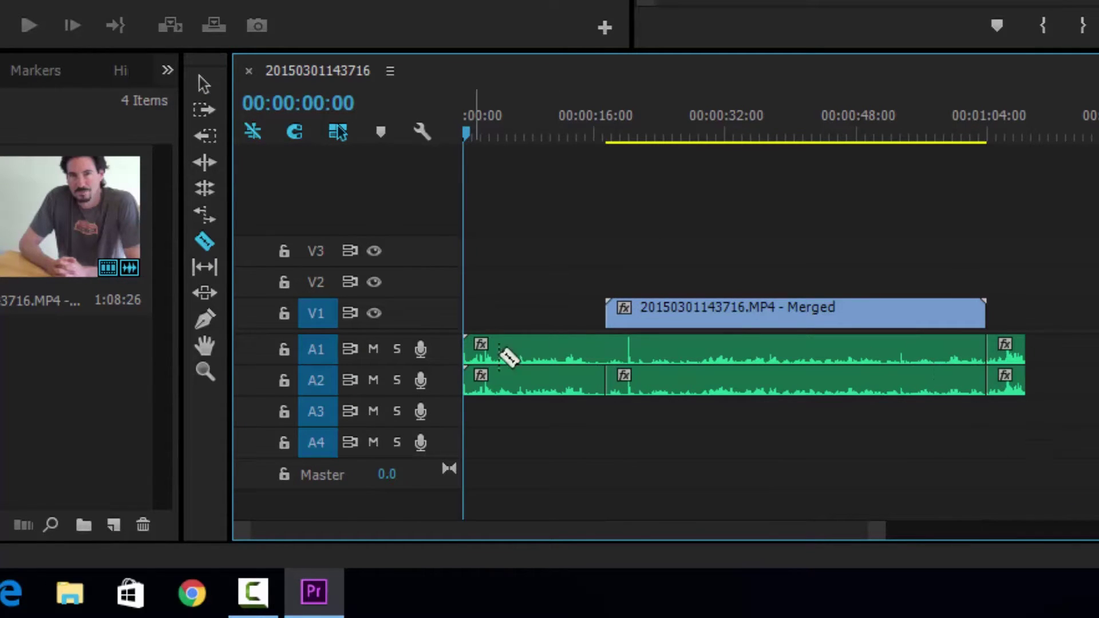
{"action": "left_click", "coordinate": [607, 354]}
Delete the excess audio before and after the video, and close the gap at the start of the sequence.
{"action": "key", "text": "v"}
{"action": "left_click_drag", "start_coordinate": [535, 440], "coordinate": [530, 361]}
{"action": "key", "text": "Delete"}
{"action": "left_click_drag", "start_coordinate": [1035, 417], "coordinate": [995, 327]}
{"action": "key", "text": "Delete"}
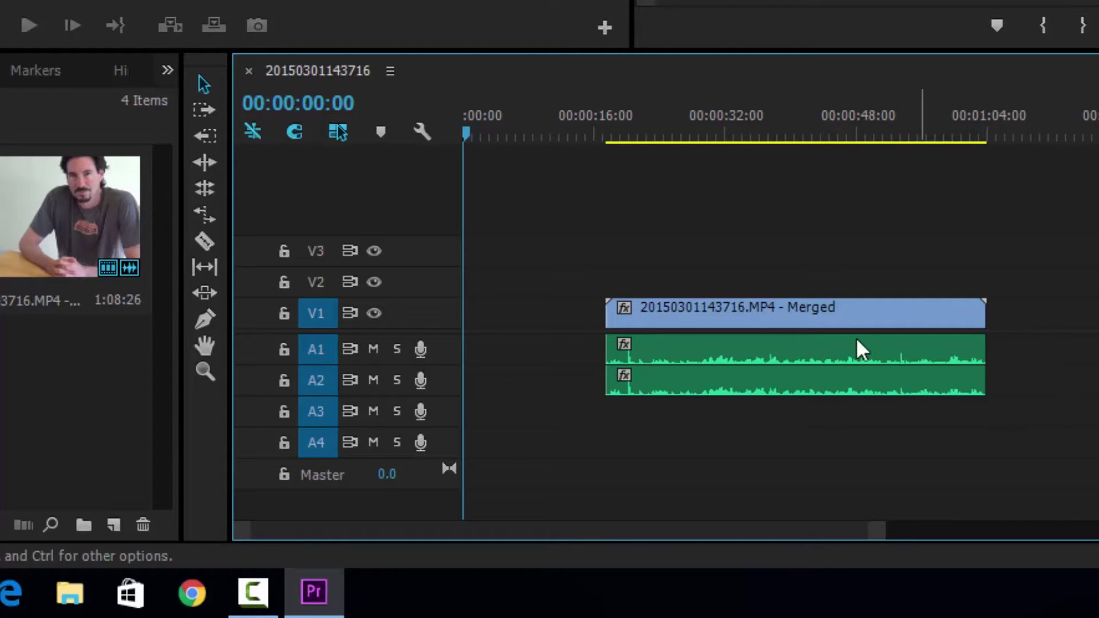
{"action": "left_click", "coordinate": [544, 321]}
{"action": "key", "text": "Delete"}
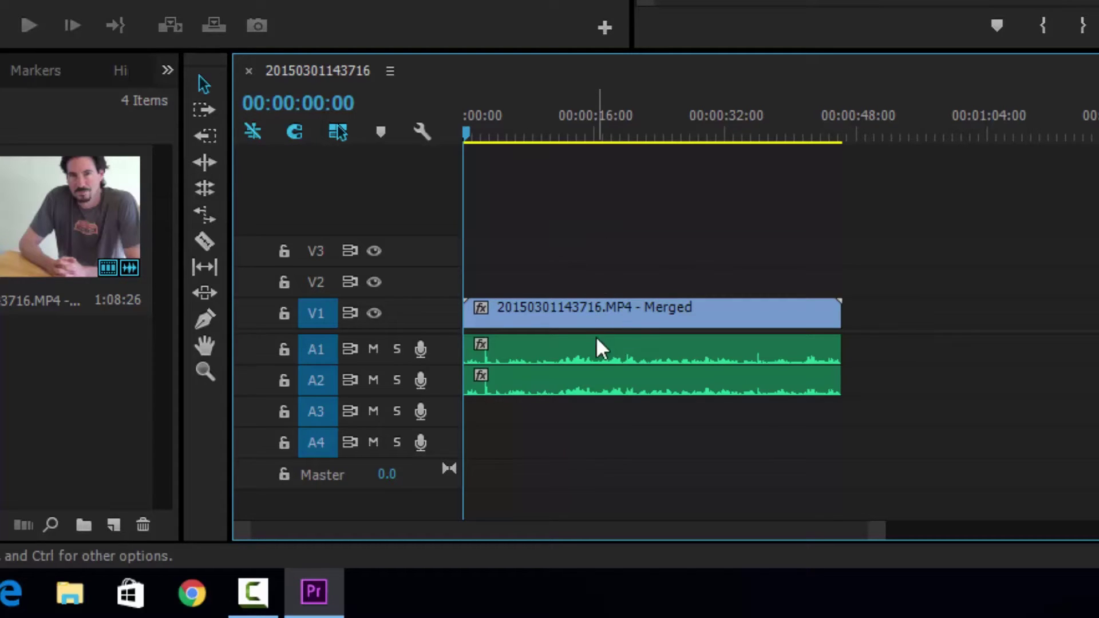
Undo the trimming, the sequence creation and the clip merge, back to the two imported source clips.
{"action": "left_click_drag", "start_coordinate": [723, 432], "coordinate": [696, 421]}
{"action": "key", "text": "ctrl+z"}
{"action": "key", "text": "ctrl+z"}
{"action": "key", "text": "ctrl+z"}
{"action": "key", "text": "ctrl+z"}
{"action": "key", "text": "ctrl+z"}
{"action": "key", "text": "ctrl+z"}
{"action": "key", "text": "ctrl+z"}
{"action": "key", "text": "ctrl+z"}
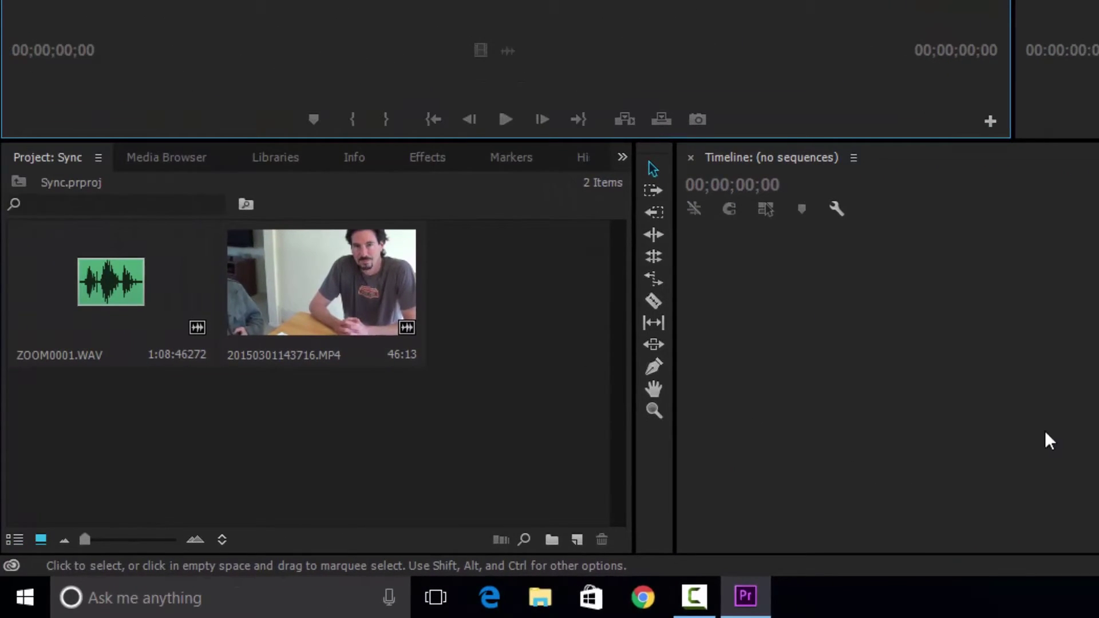
Create a sequence from both ZOOM0001.WAV and 20150301143716.MP4.
{"action": "left_click", "coordinate": [541, 324]}
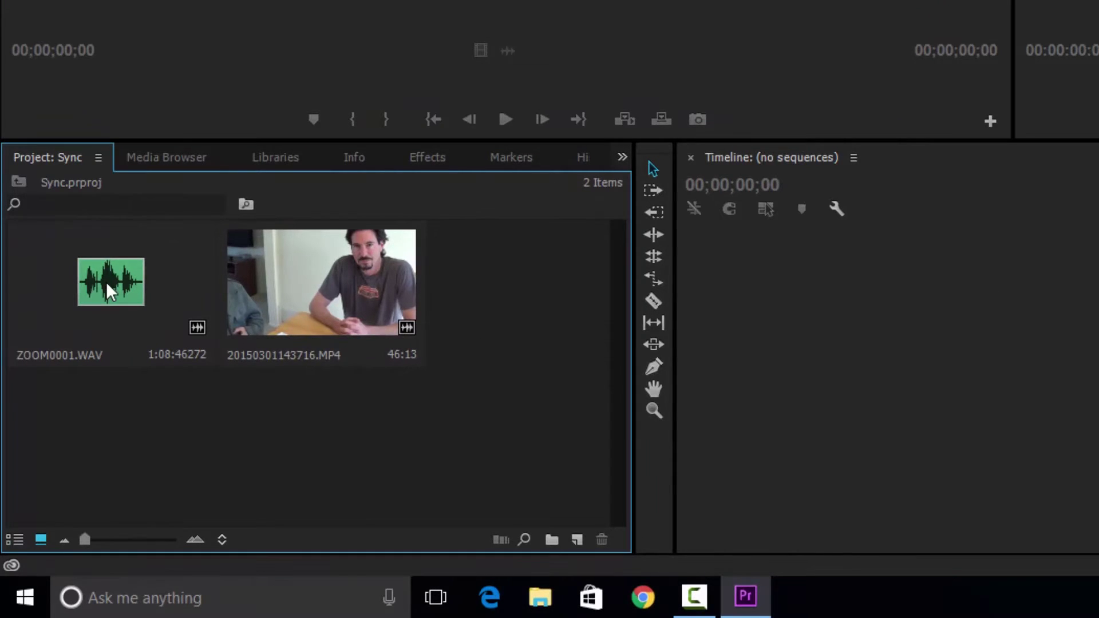
{"action": "left_click_drag", "start_coordinate": [479, 311], "coordinate": [153, 281]}
{"action": "left_click_drag", "start_coordinate": [121, 279], "coordinate": [894, 300]}
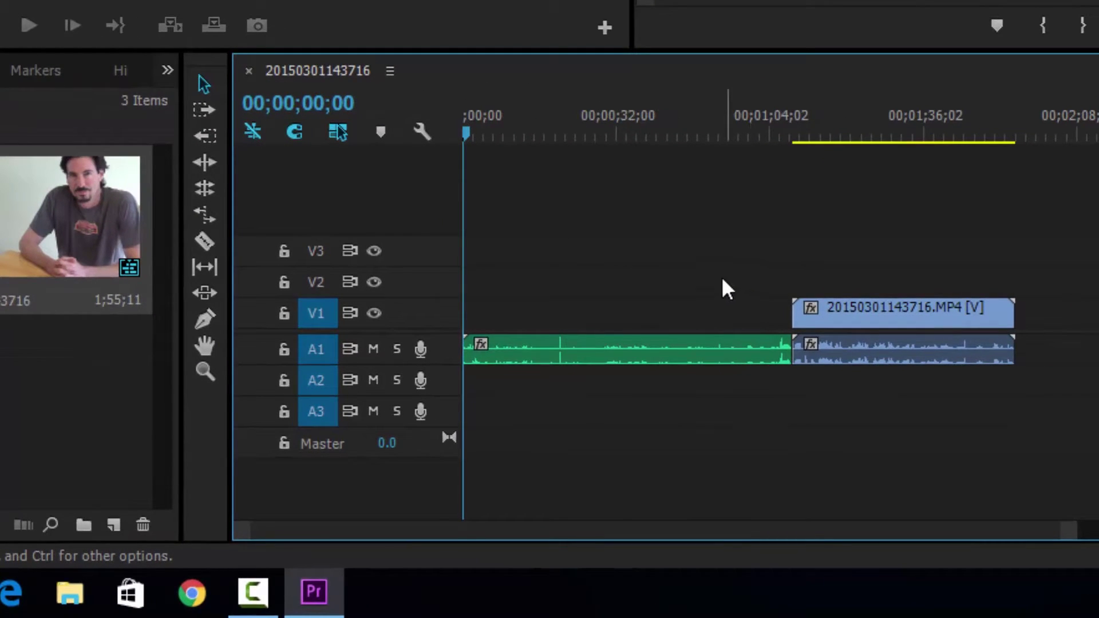
Move the WAV audio to track A2 and shift the camera clip earlier to overlap the audio's end.
{"action": "left_click", "coordinate": [708, 344]}
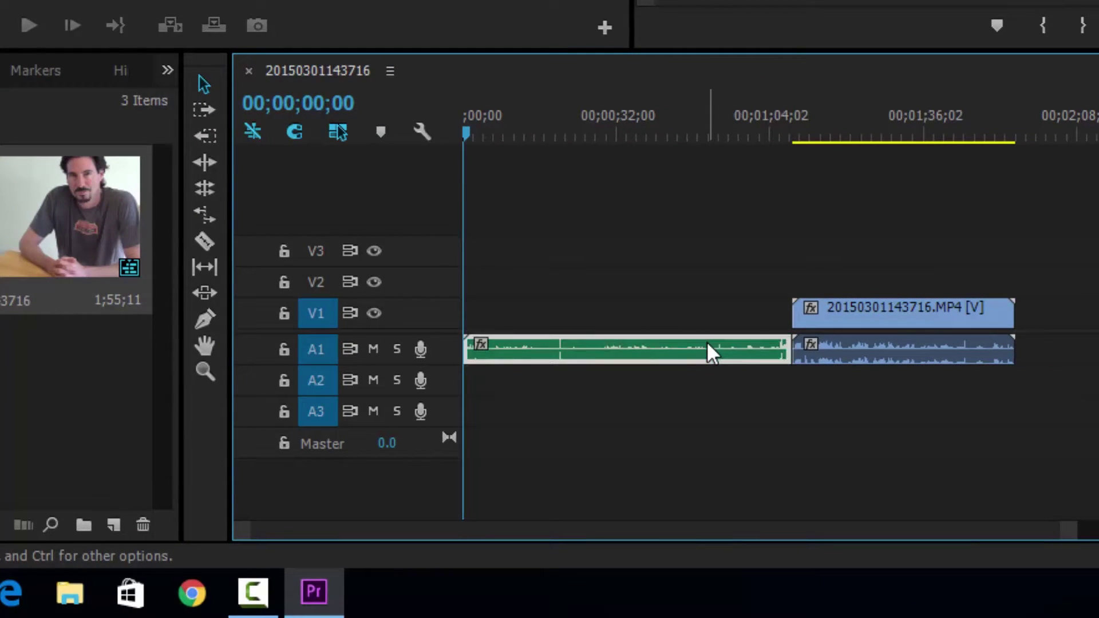
{"action": "left_click_drag", "start_coordinate": [708, 342], "coordinate": [711, 373]}
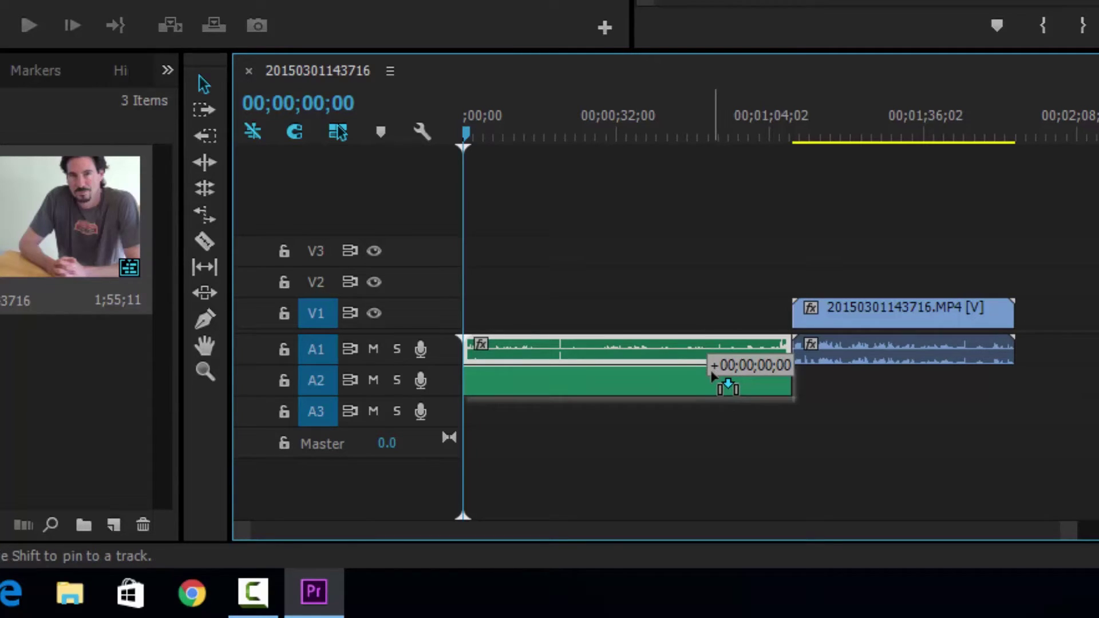
{"action": "left_click_drag", "start_coordinate": [713, 375], "coordinate": [722, 382]}
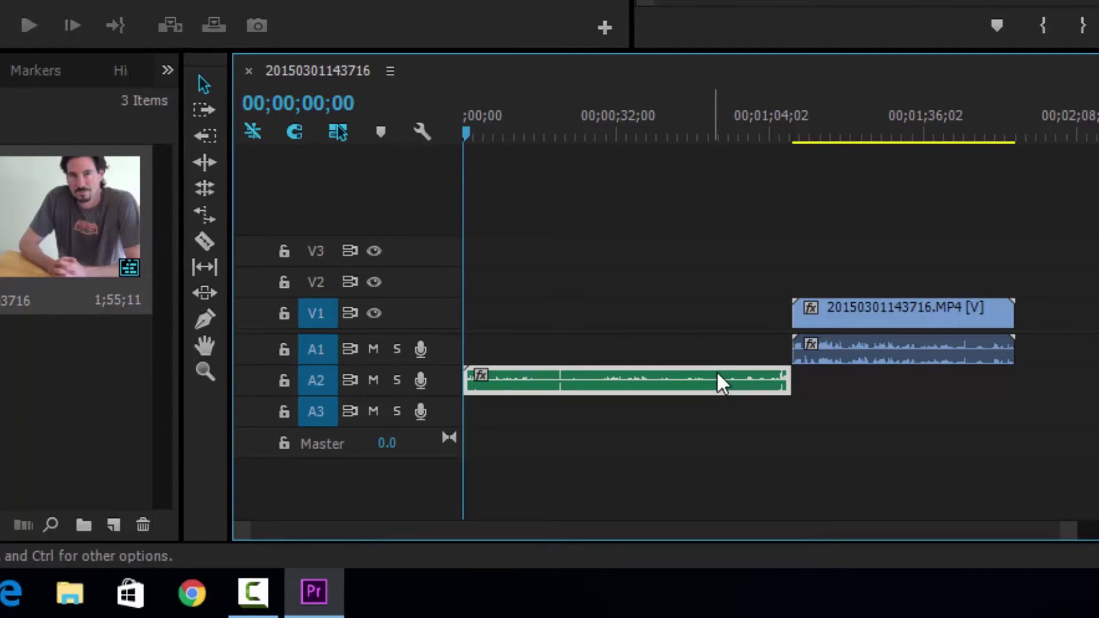
{"action": "left_click", "coordinate": [745, 314]}
{"action": "left_click_drag", "start_coordinate": [898, 308], "coordinate": [860, 315]}
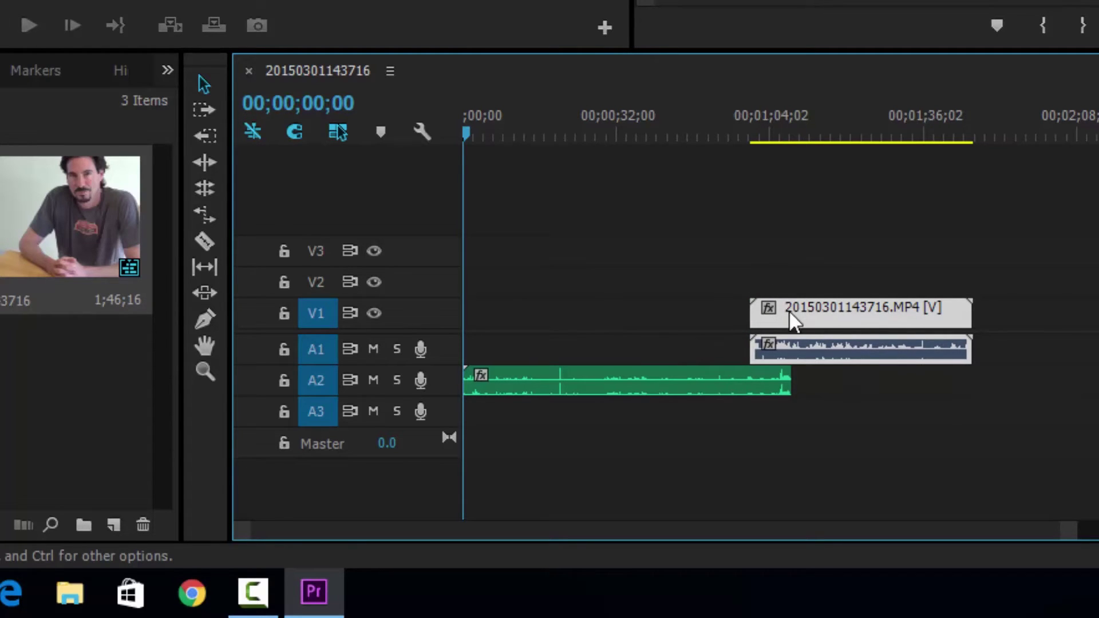
Synchronize the camera clip and the WAV audio using Audio as the synchronize point and Mix Down as the track channel.
{"action": "left_click_drag", "start_coordinate": [799, 406], "coordinate": [713, 301]}
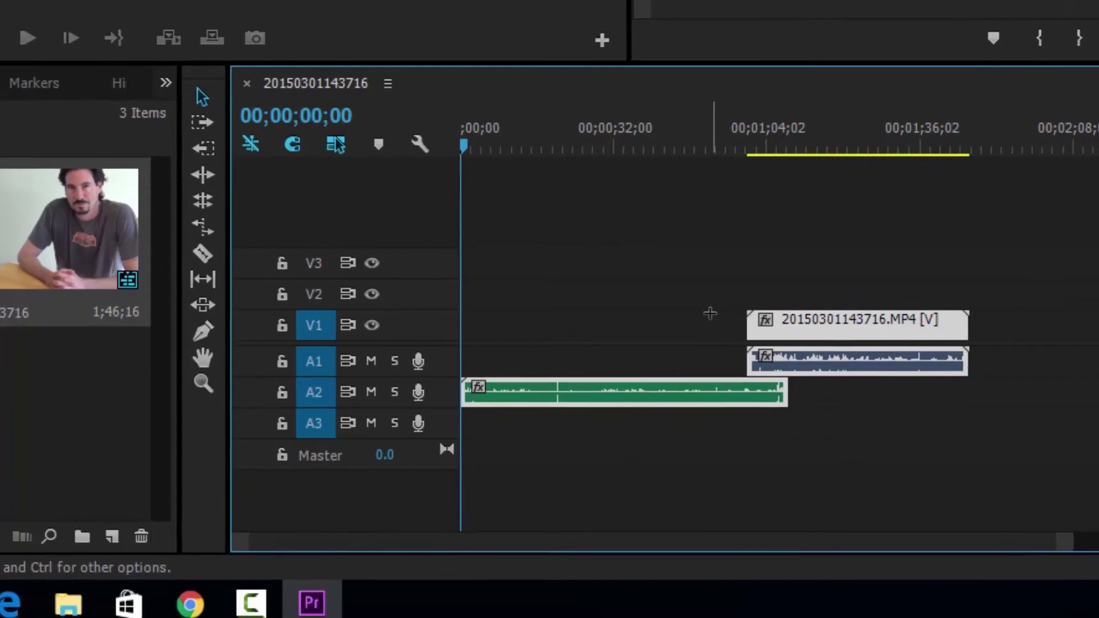
{"action": "right_click", "coordinate": [746, 537]}
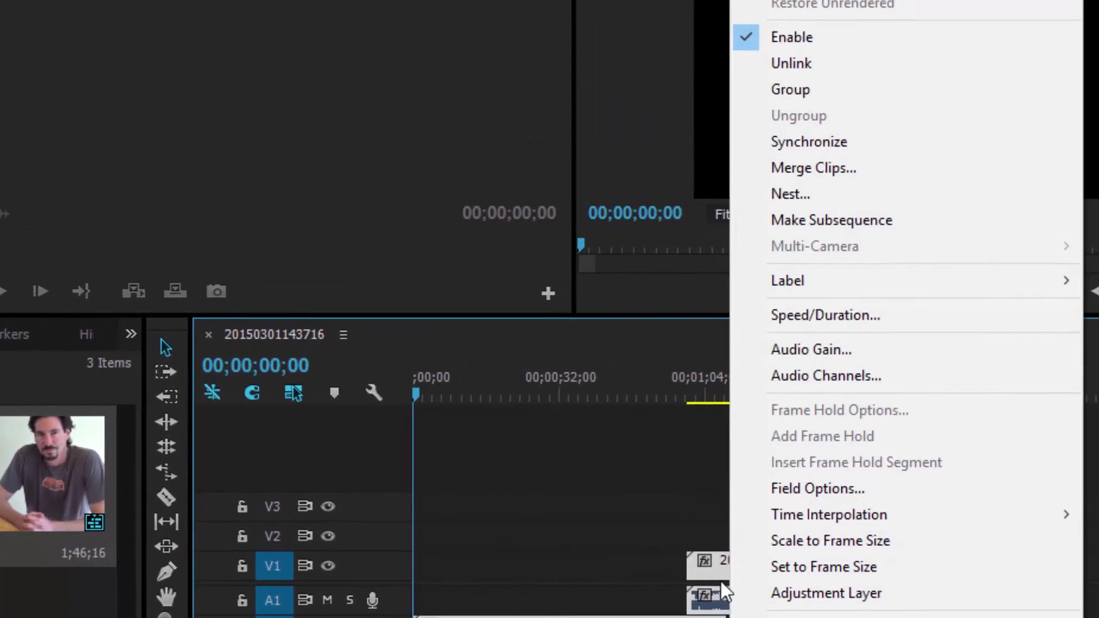
{"action": "left_click", "coordinate": [799, 71]}
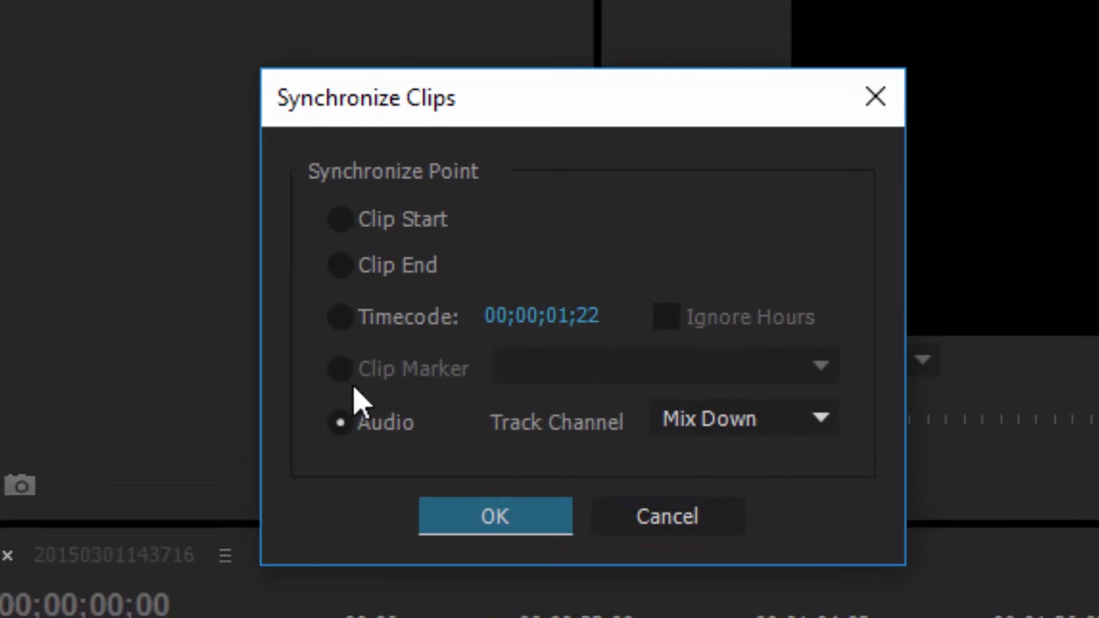
{"action": "left_click", "coordinate": [346, 428]}
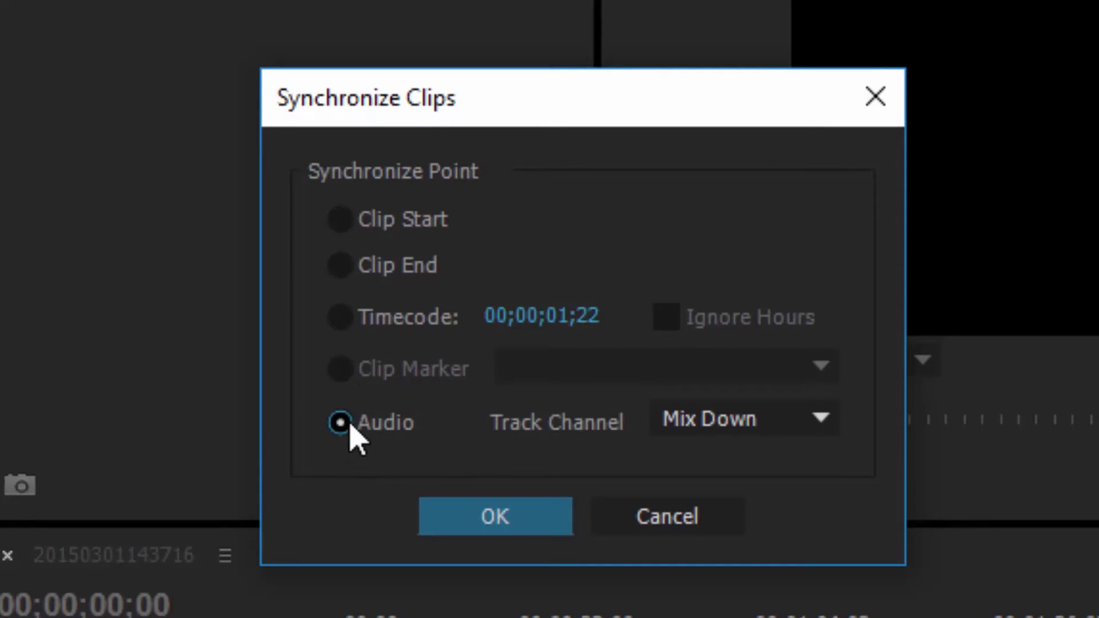
{"action": "left_click", "coordinate": [655, 427]}
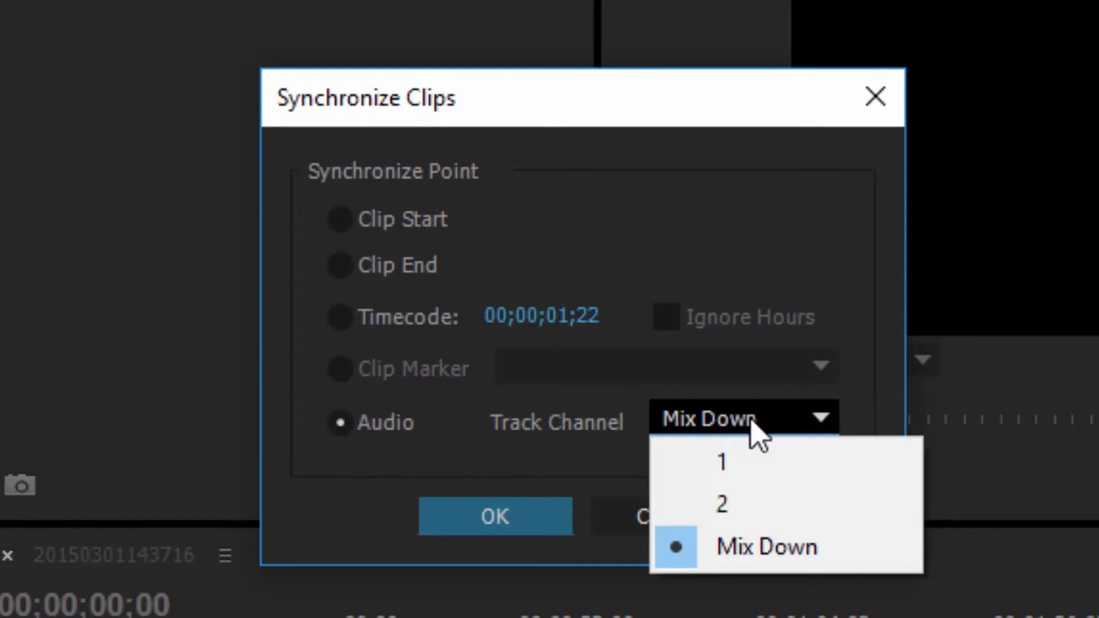
{"action": "left_click", "coordinate": [334, 481]}
{"action": "left_click", "coordinate": [484, 512]}
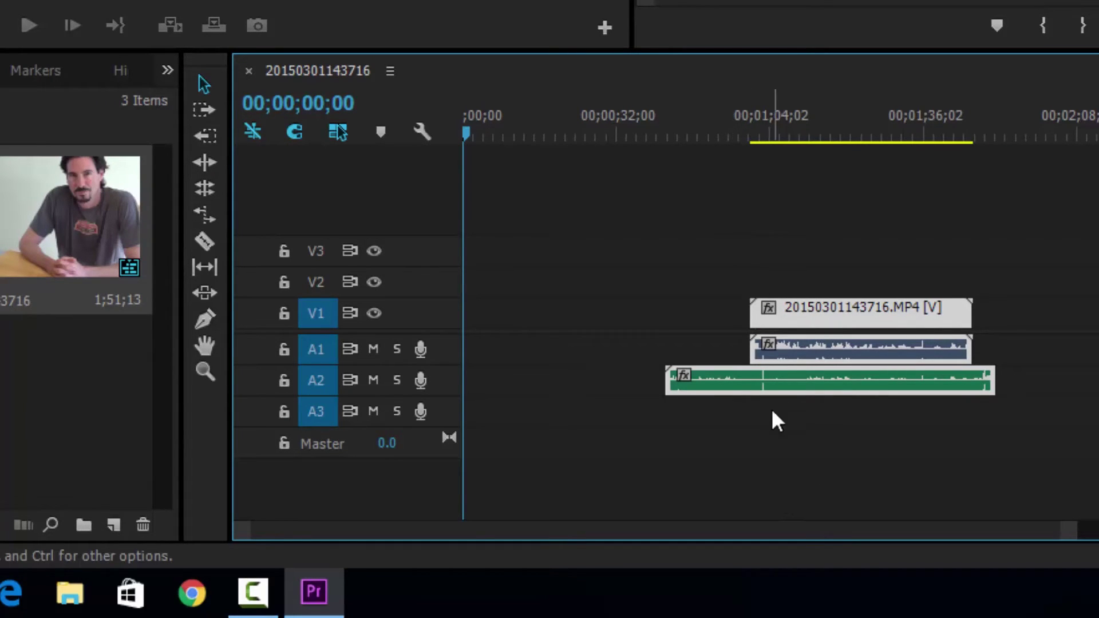
{"action": "left_click", "coordinate": [721, 257]}
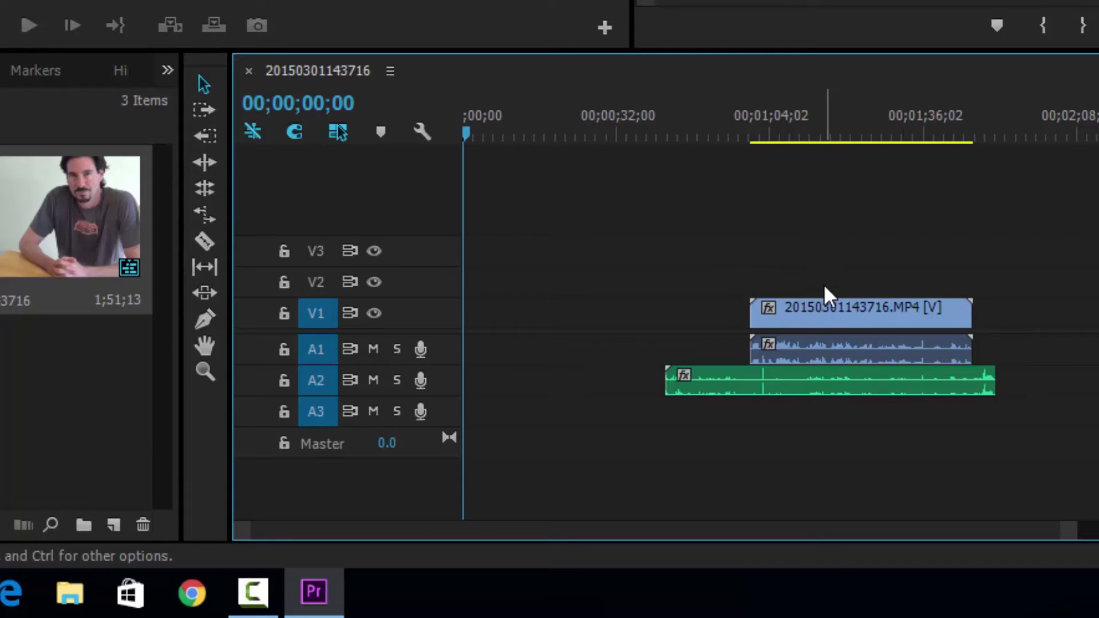
{"action": "left_click", "coordinate": [829, 307]}
{"action": "left_click", "coordinate": [720, 270]}
{"action": "left_click_drag", "start_coordinate": [802, 254], "coordinate": [842, 423]}
{"action": "right_click", "coordinate": [835, 343]}
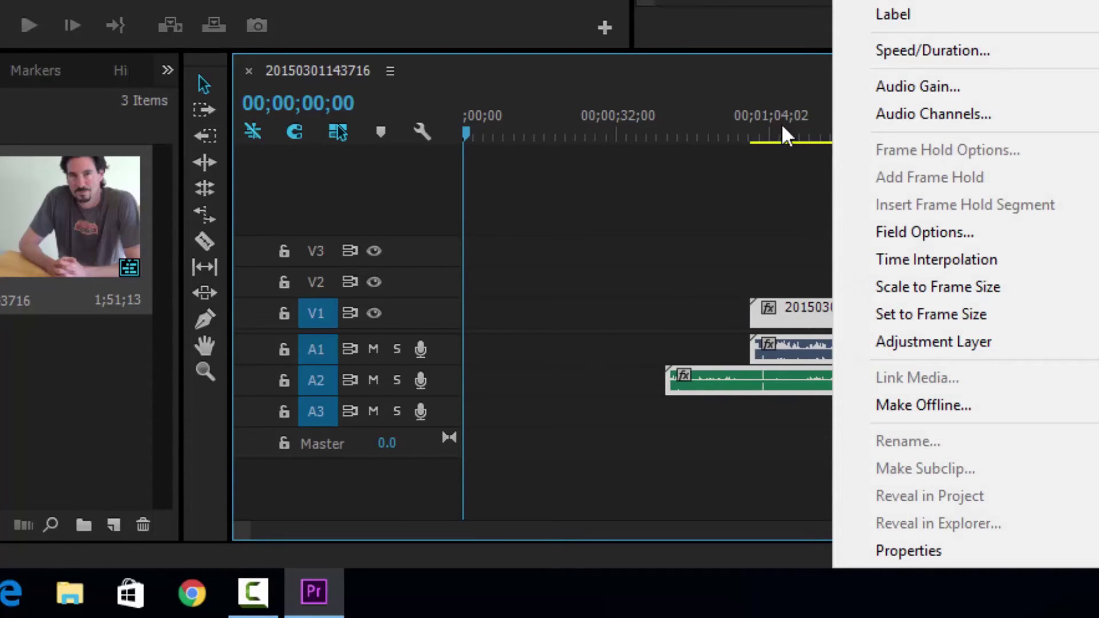
{"action": "left_click", "coordinate": [712, 200]}
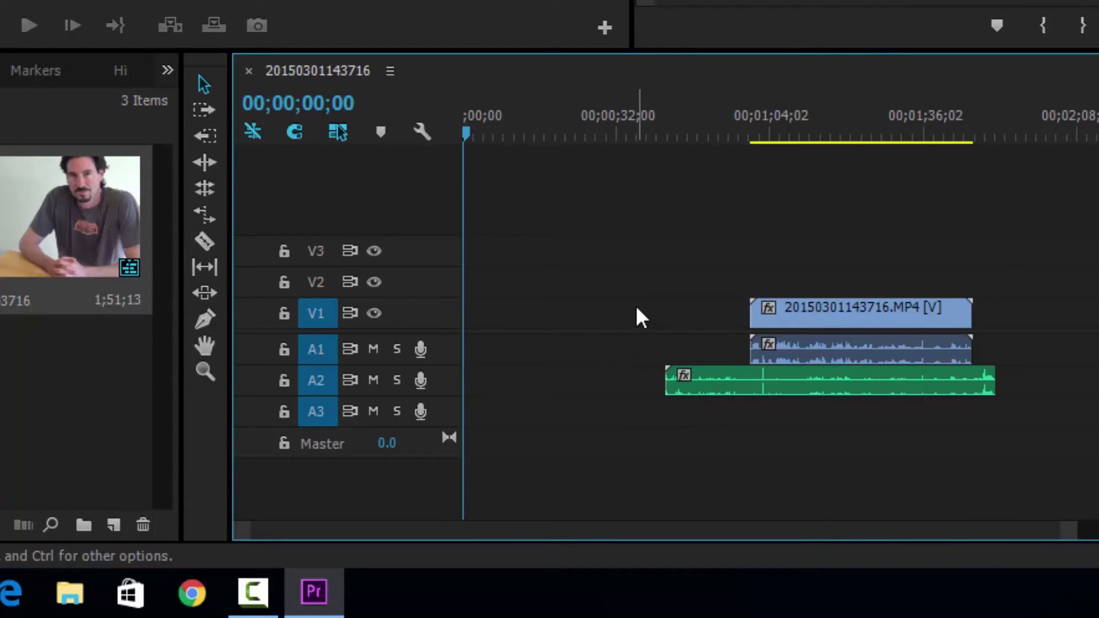
Cut the A2 audio at the camera clip's start and end, and delete the excess pieces on both sides.
{"action": "key", "text": "c"}
{"action": "left_click", "coordinate": [750, 381]}
{"action": "left_click", "coordinate": [974, 383]}
{"action": "key", "text": "v"}
{"action": "left_click", "coordinate": [713, 390]}
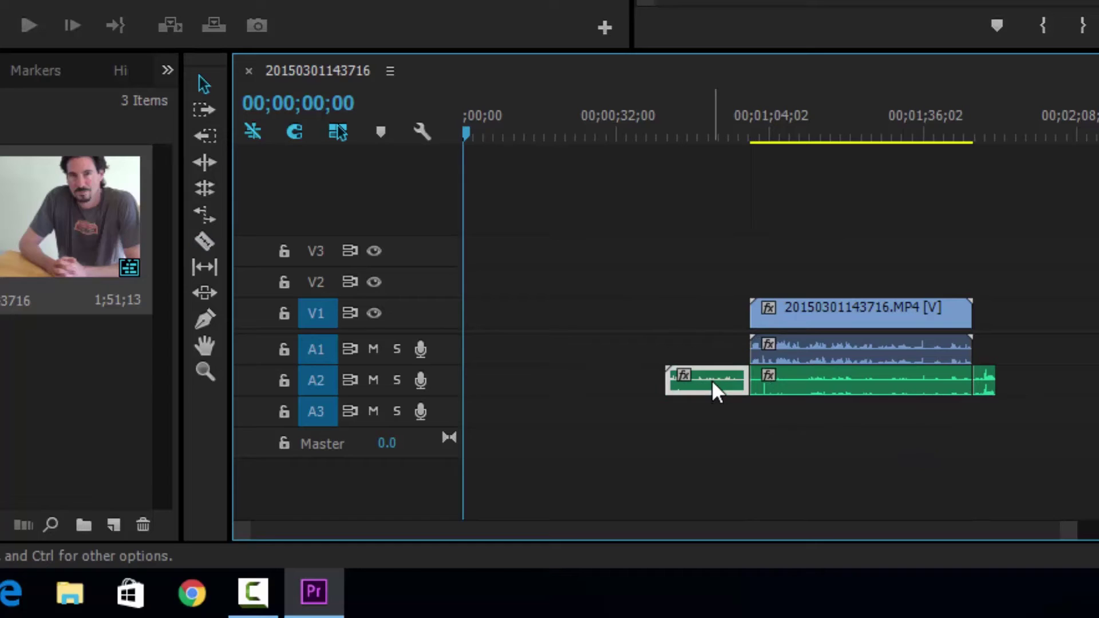
{"action": "key", "text": "Delete"}
{"action": "left_click", "coordinate": [984, 380]}
{"action": "key", "text": "Delete"}
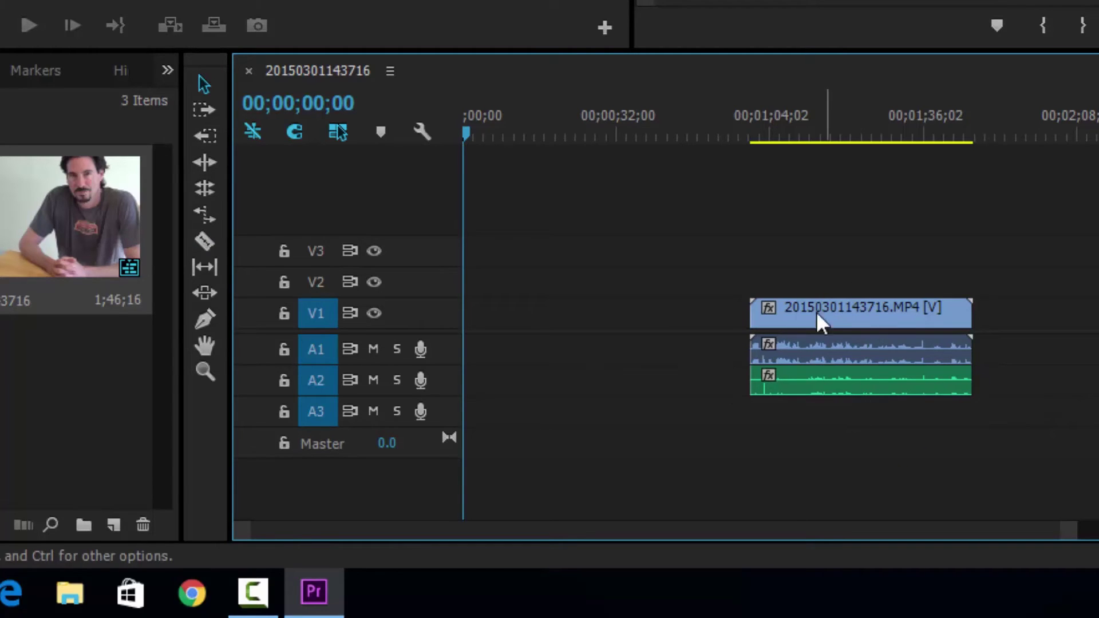